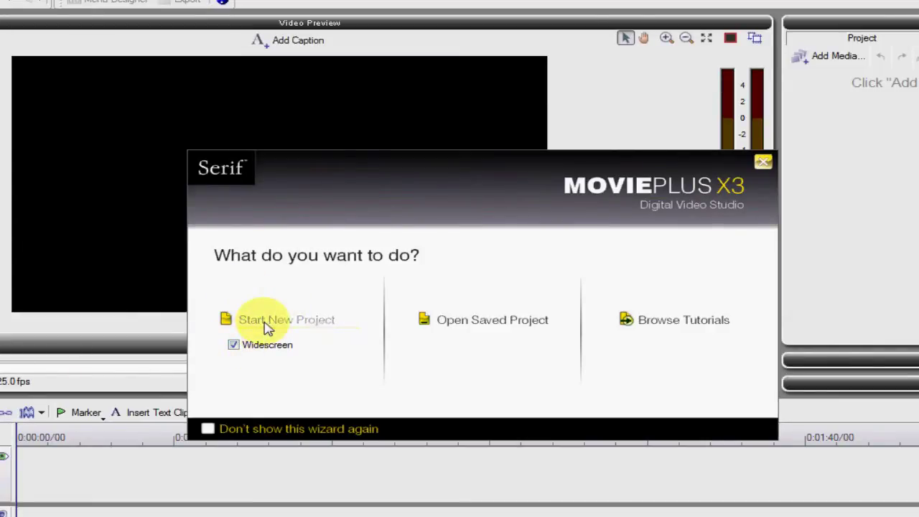
# Start a new widescreen project from the startup wizard.
pyautogui.click(267, 325)
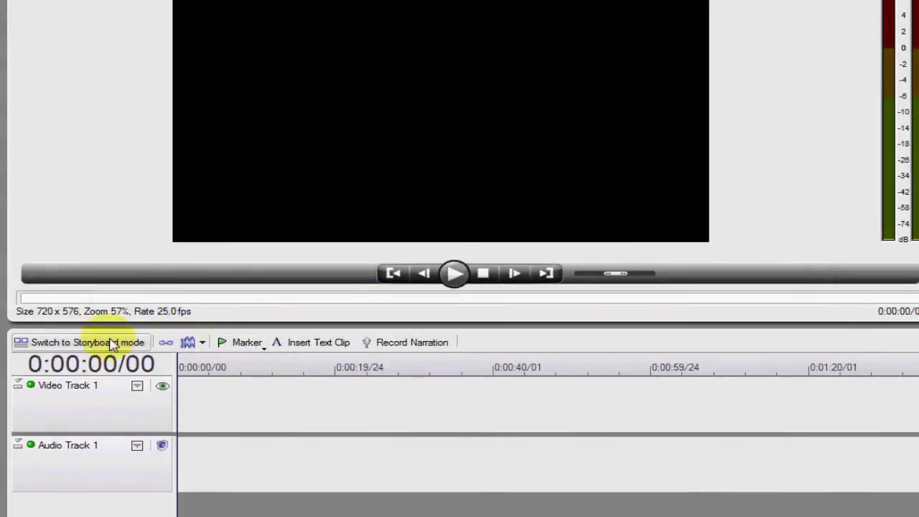
# Switch to Storyboard view and back to Timeline, then return the playhead to 0:00:00/00.
pyautogui.click(114, 343)
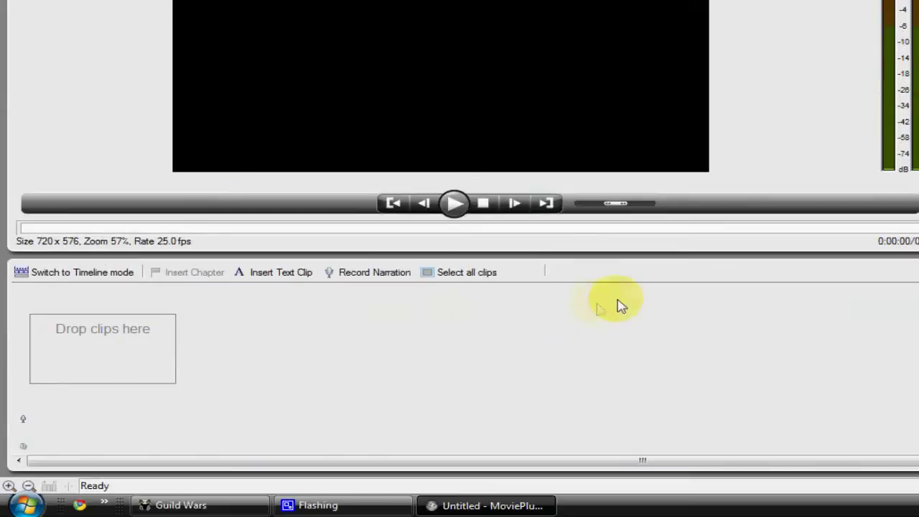
pyautogui.click(103, 273)
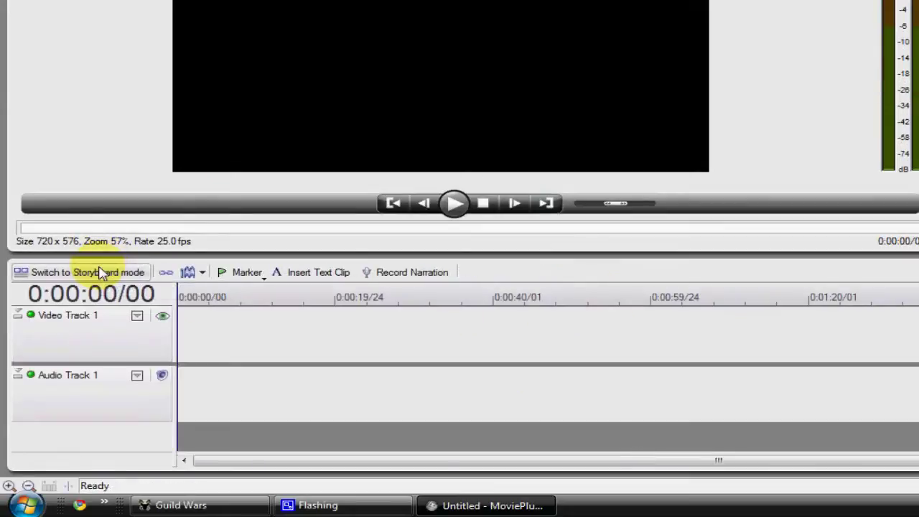
pyautogui.moveTo(253, 295); pyautogui.dragTo(156, 292)
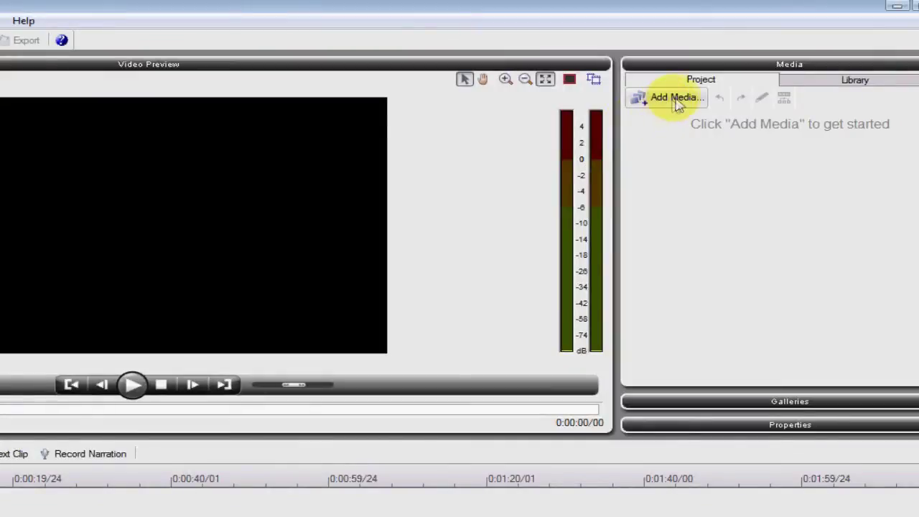
pyautogui.click(675, 98)
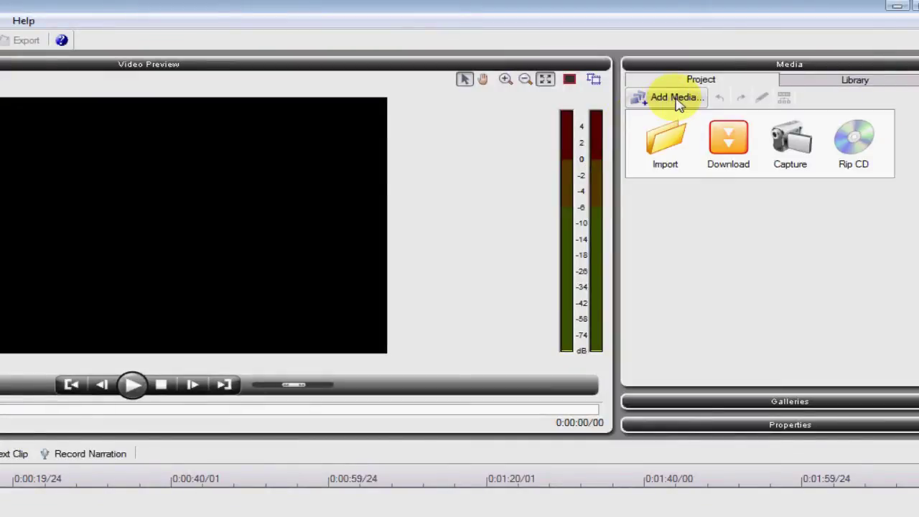
pyautogui.click(675, 141)
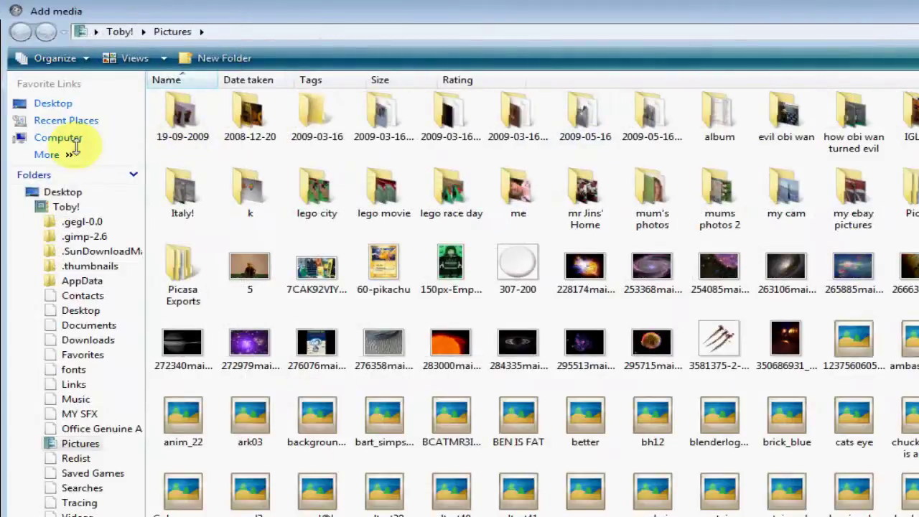
pyautogui.click(131, 34)
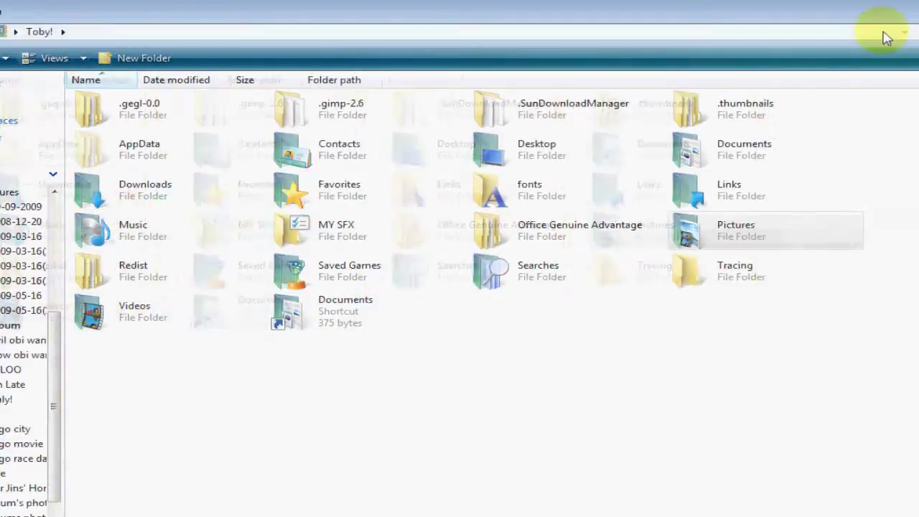
pyautogui.click(903, 8)
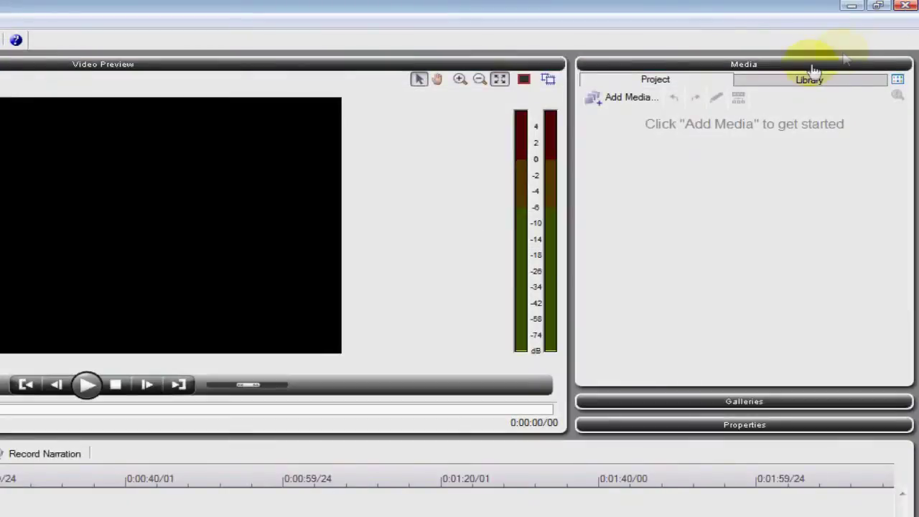
pyautogui.click(626, 108)
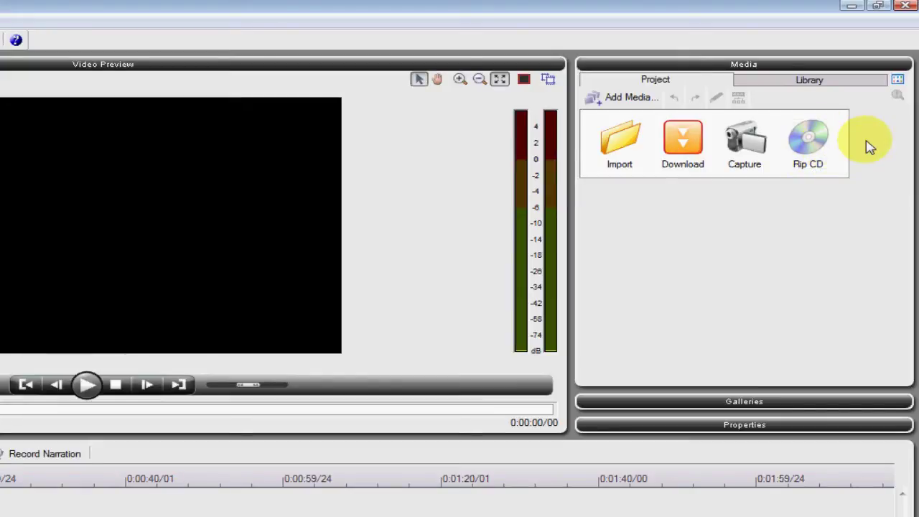
pyautogui.click(802, 82)
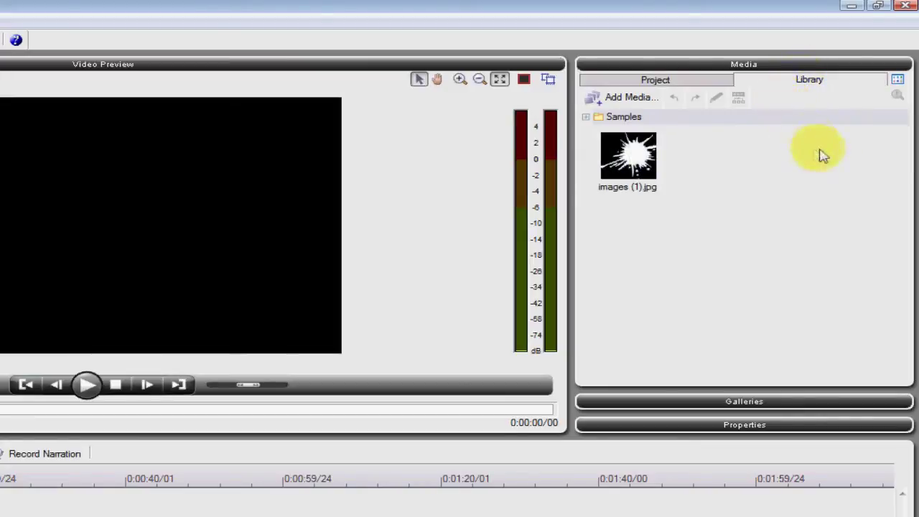
pyautogui.click(587, 118)
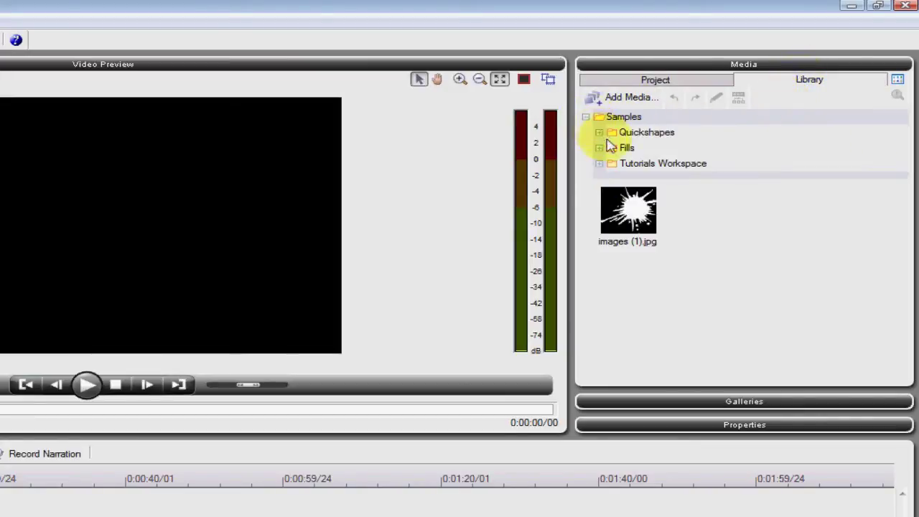
pyautogui.click(600, 134)
pyautogui.scroll(-2, 602, 139)
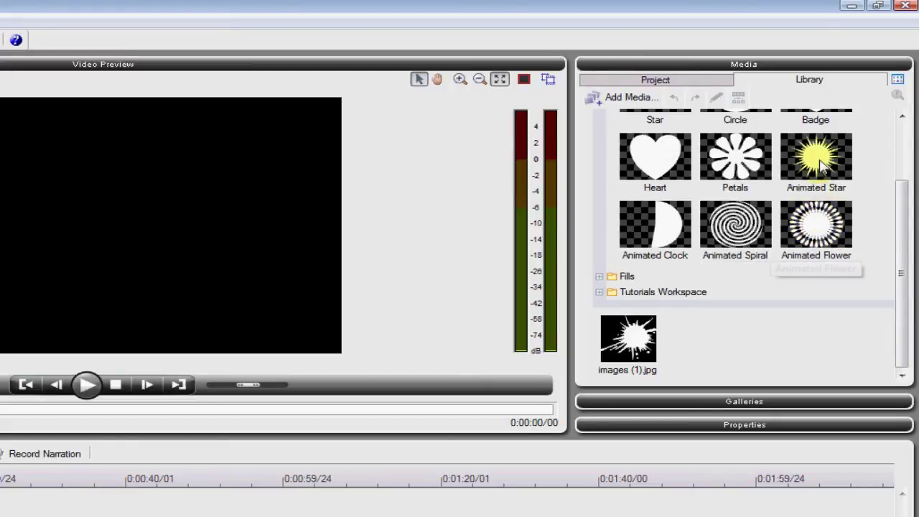
pyautogui.scroll(2, 693, 176)
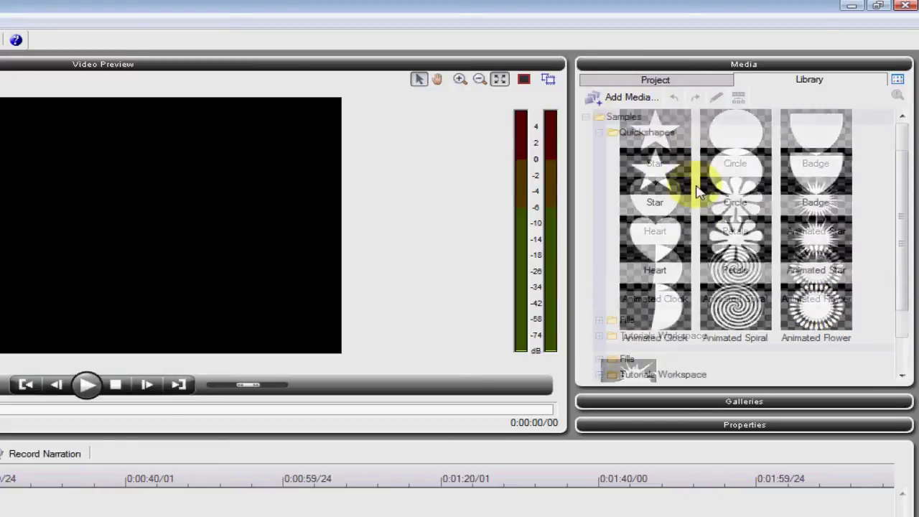
pyautogui.scroll(-2, 692, 174)
pyautogui.click(601, 276)
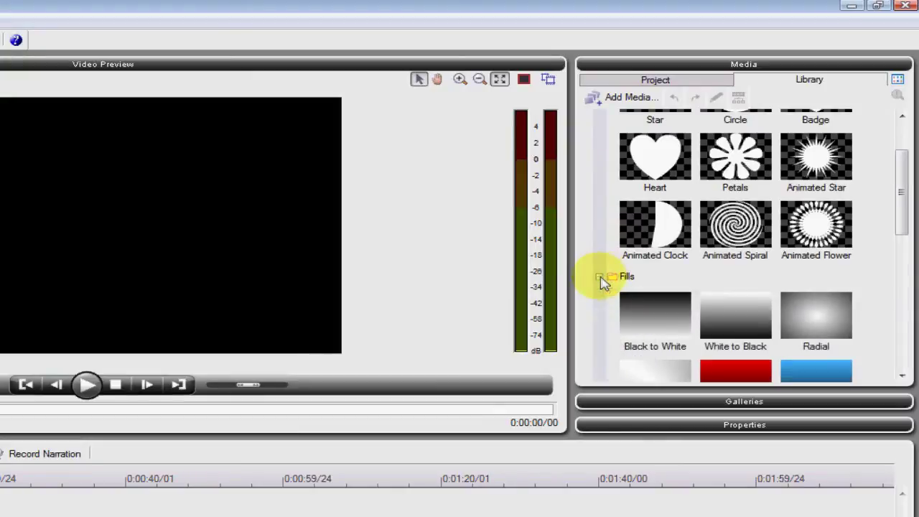
pyautogui.scroll(-3, 687, 283)
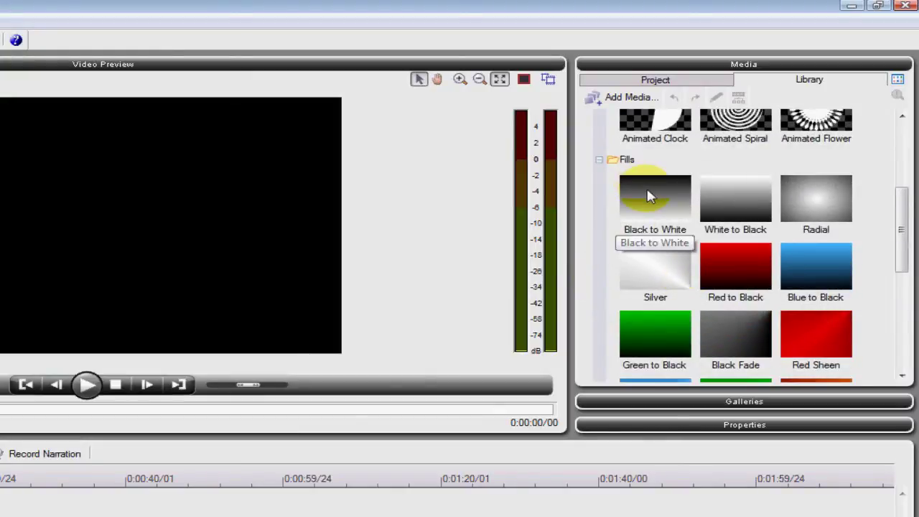
pyautogui.scroll(-4, 681, 263)
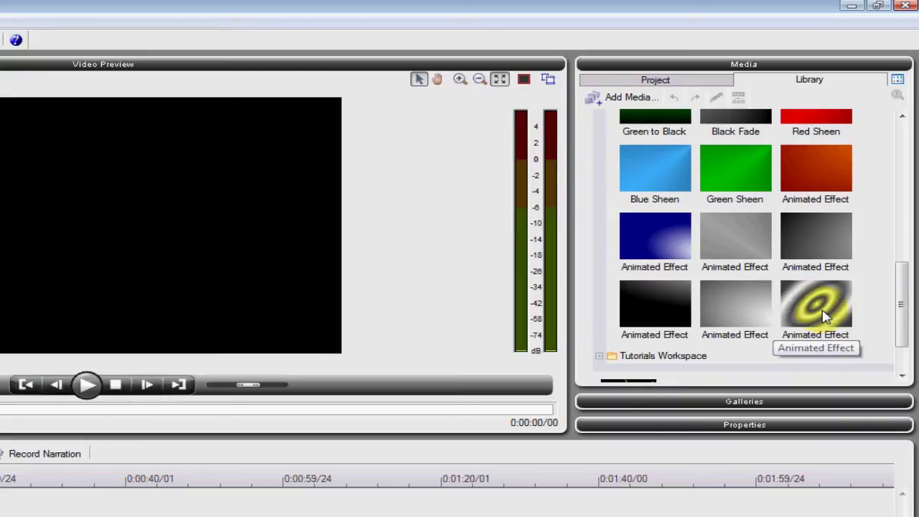
pyautogui.scroll(-1, 824, 316)
pyautogui.click(599, 293)
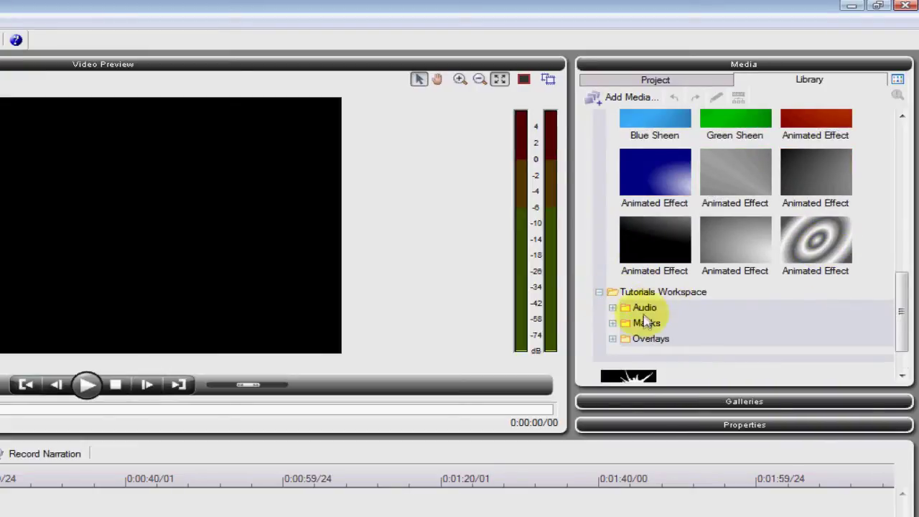
pyautogui.click(616, 308)
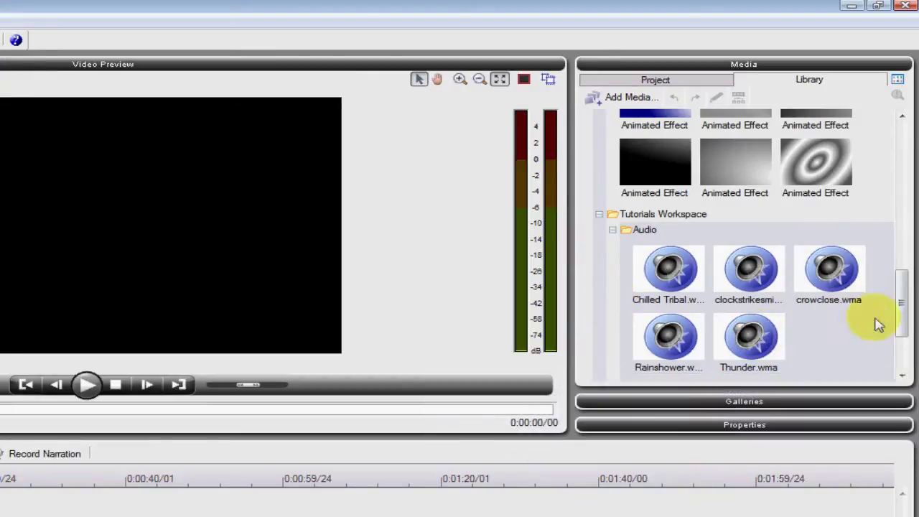
pyautogui.scroll(-2, 668, 236)
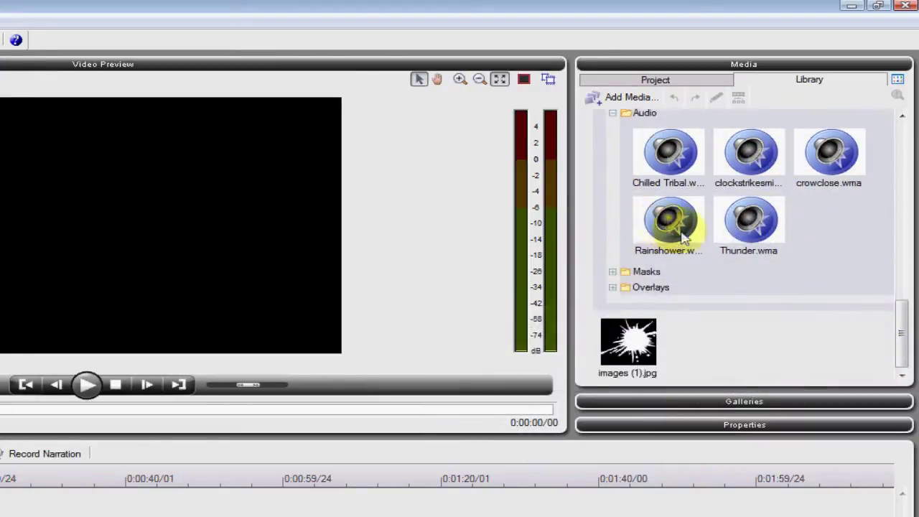
pyautogui.click(614, 272)
pyautogui.scroll(-1, 804, 266)
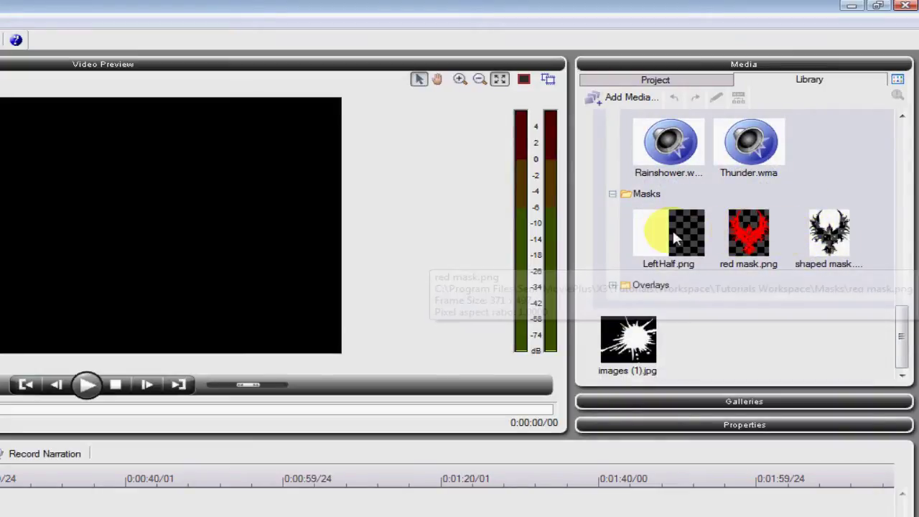
pyautogui.click(614, 287)
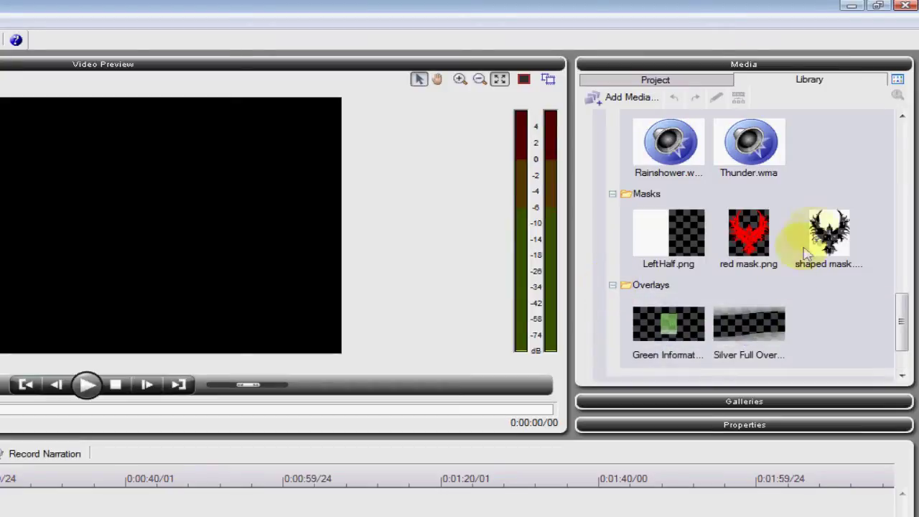
pyautogui.scroll(-2, 826, 230)
pyautogui.scroll(-2, 832, 229)
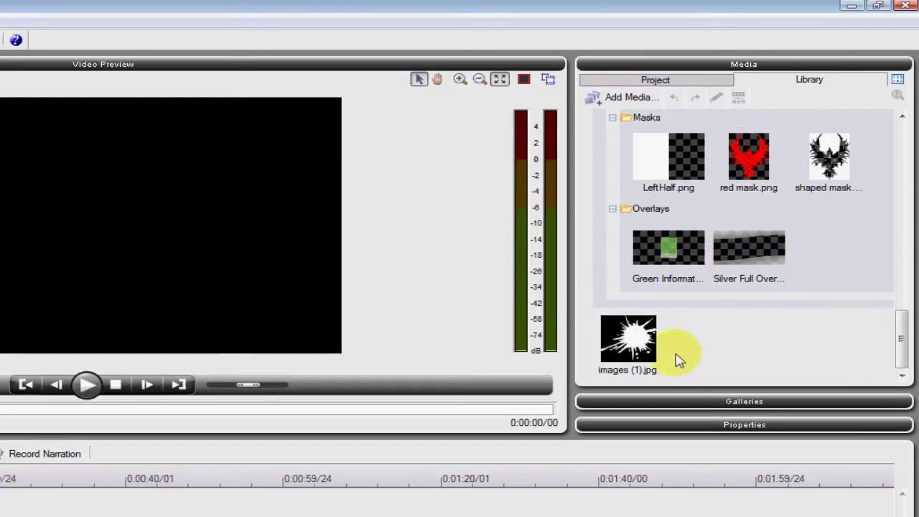
pyautogui.click(657, 81)
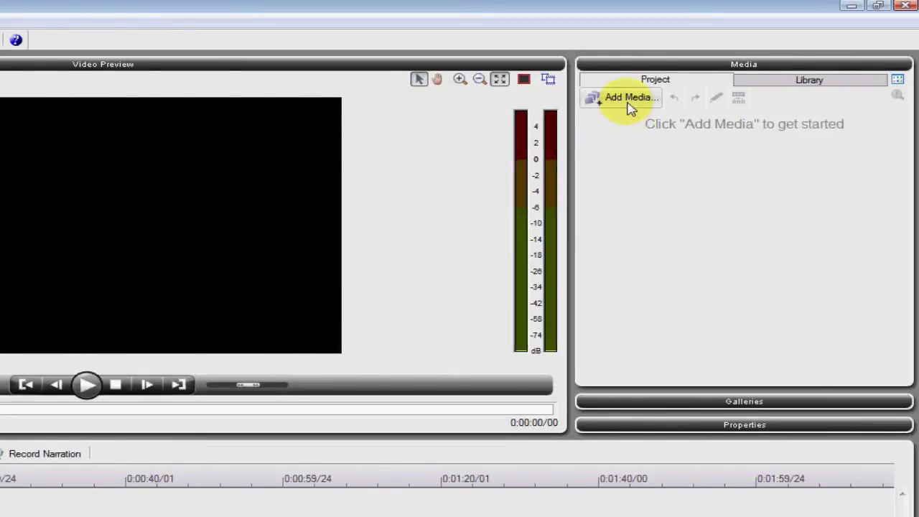
# Import the yellow Lego brick image and place it at 0:00:00 on Video Track 1.
pyautogui.click(631, 101)
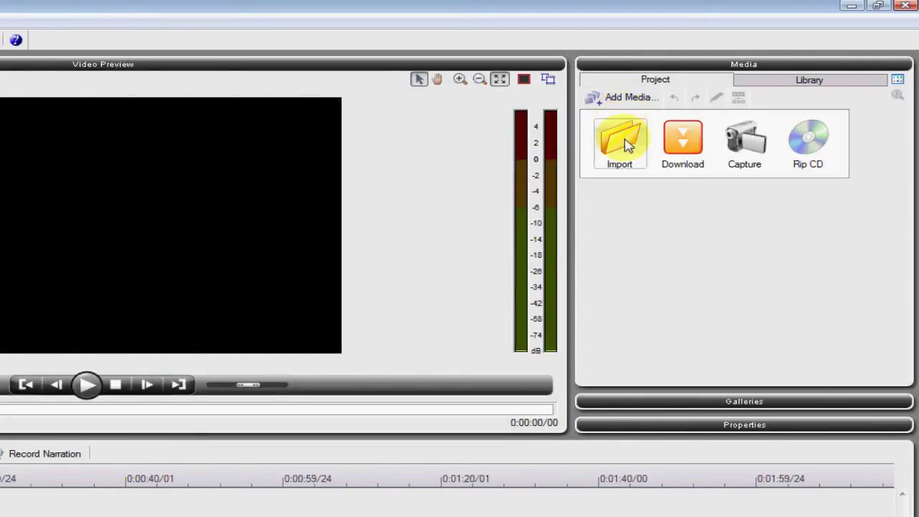
pyautogui.click(625, 141)
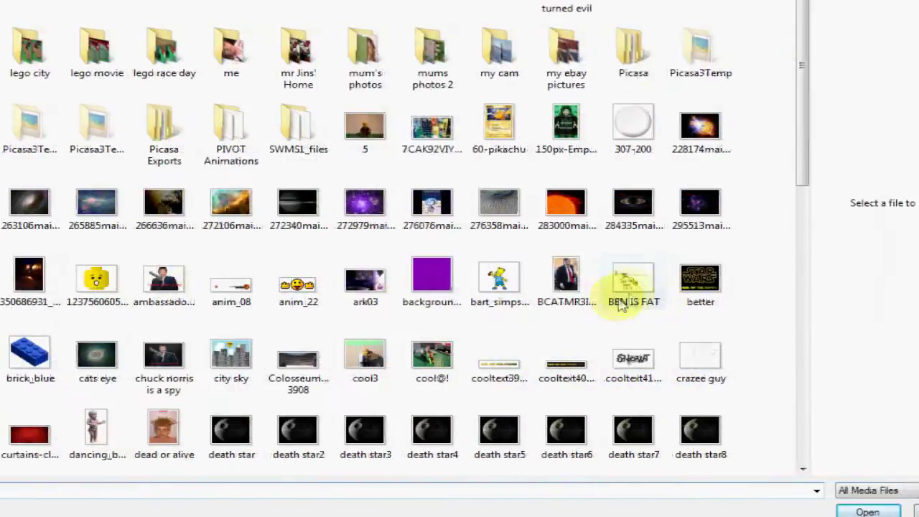
pyautogui.moveTo(803, 148); pyautogui.dragTo(803, 223)
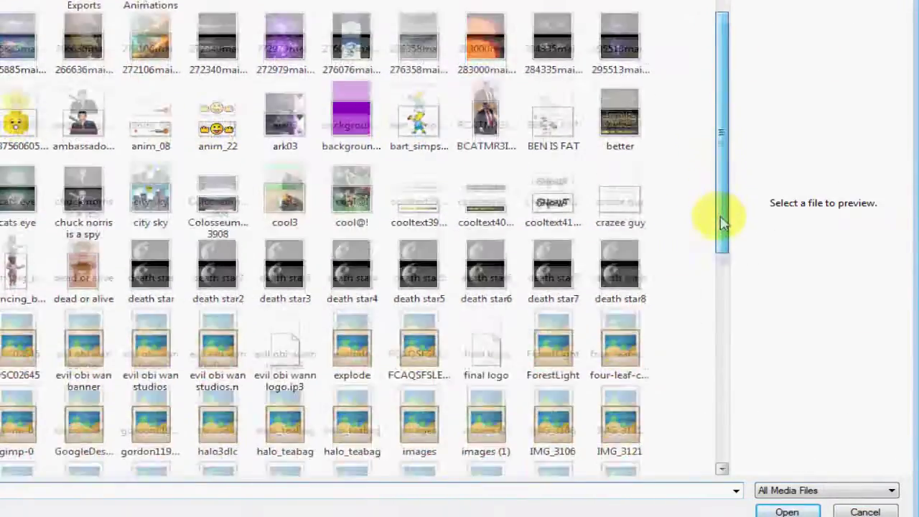
pyautogui.moveTo(722, 223); pyautogui.dragTo(718, 329)
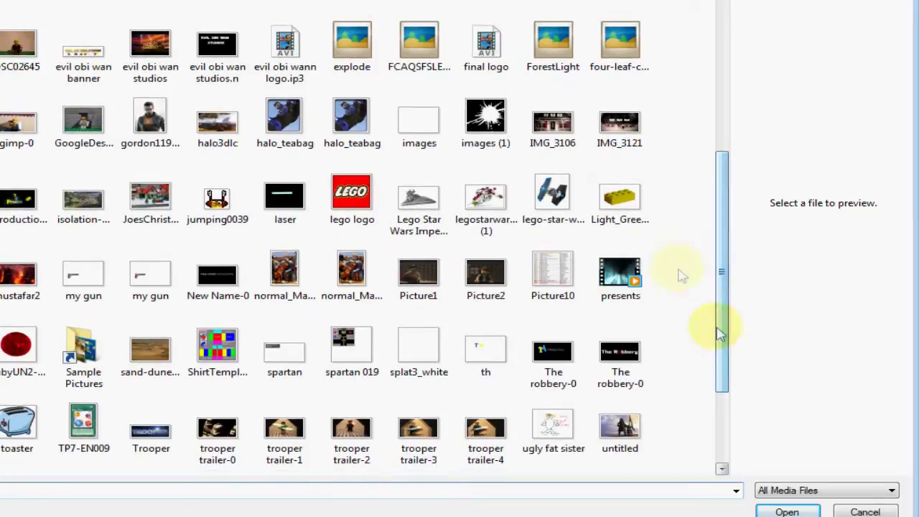
pyautogui.doubleClick(635, 208)
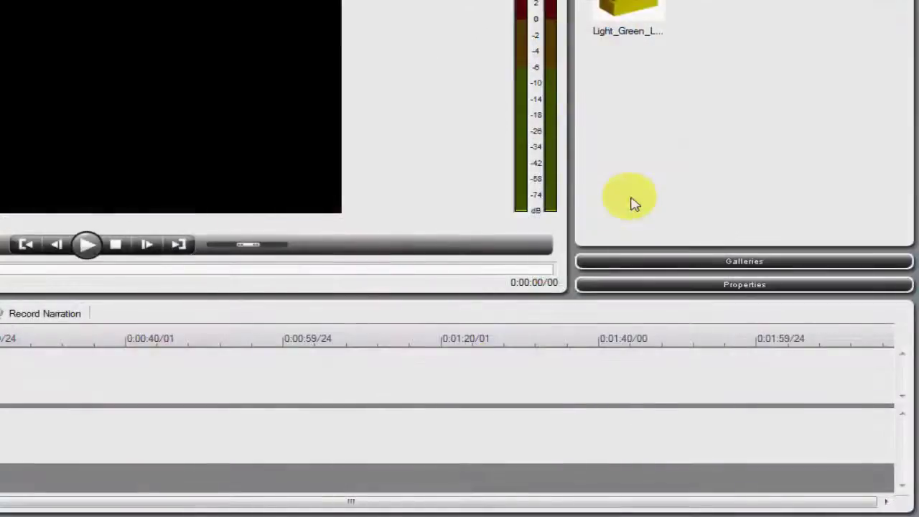
pyautogui.moveTo(630, 143); pyautogui.dragTo(179, 373)
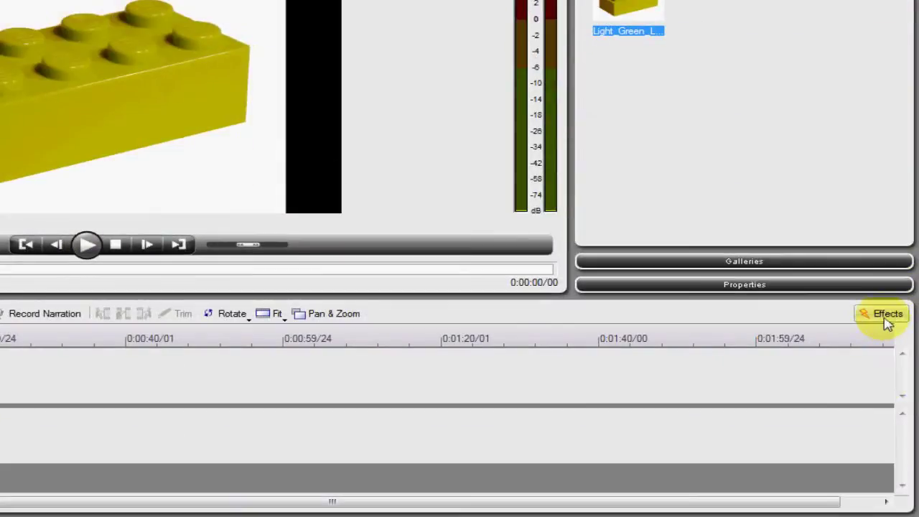
# Add Chroma Key to the brick clip, keying out the white background with Blur 1.5.
pyautogui.click(888, 316)
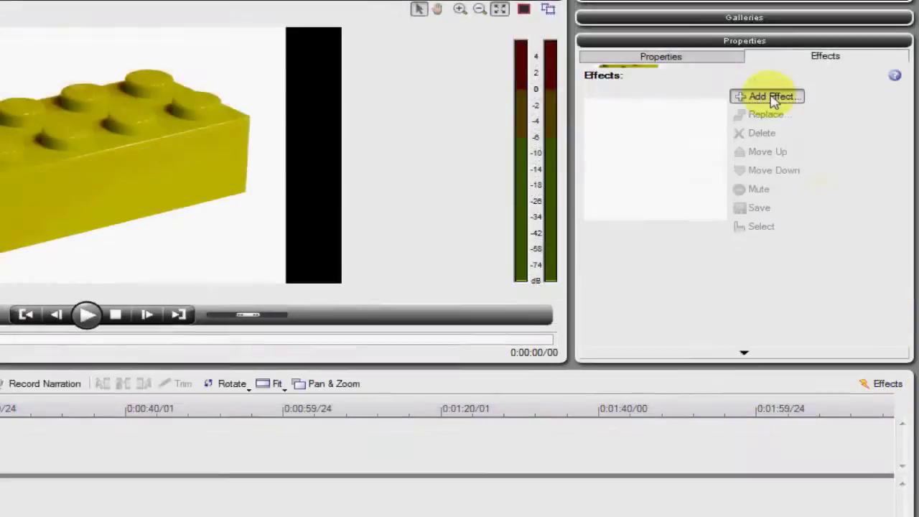
pyautogui.click(770, 26)
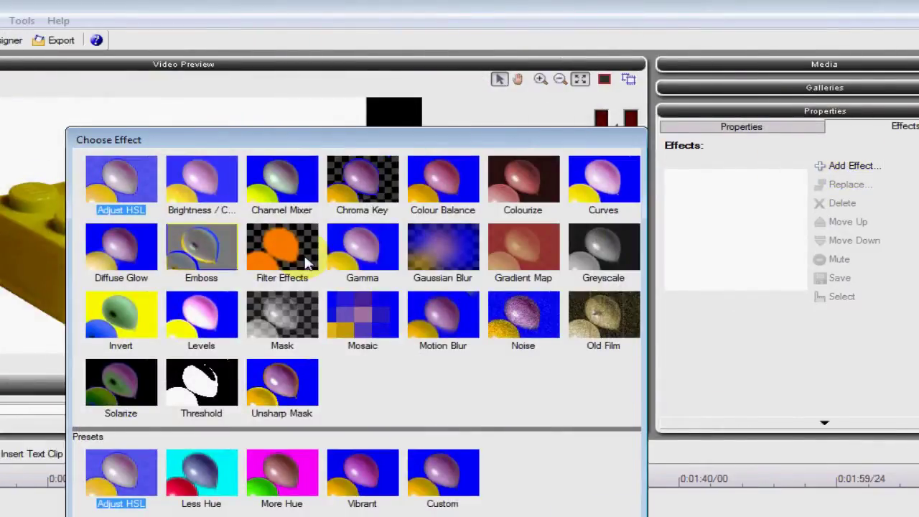
pyautogui.click(283, 176)
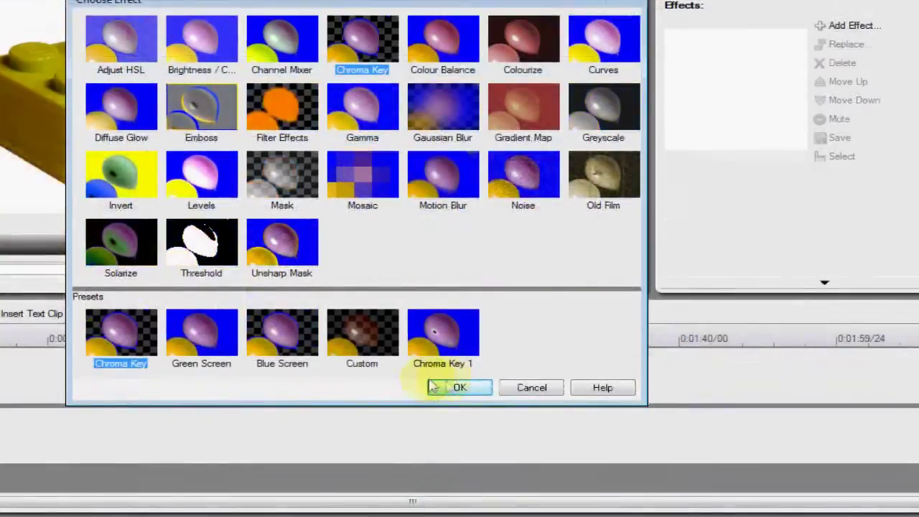
pyautogui.click(433, 388)
pyautogui.click(918, 201)
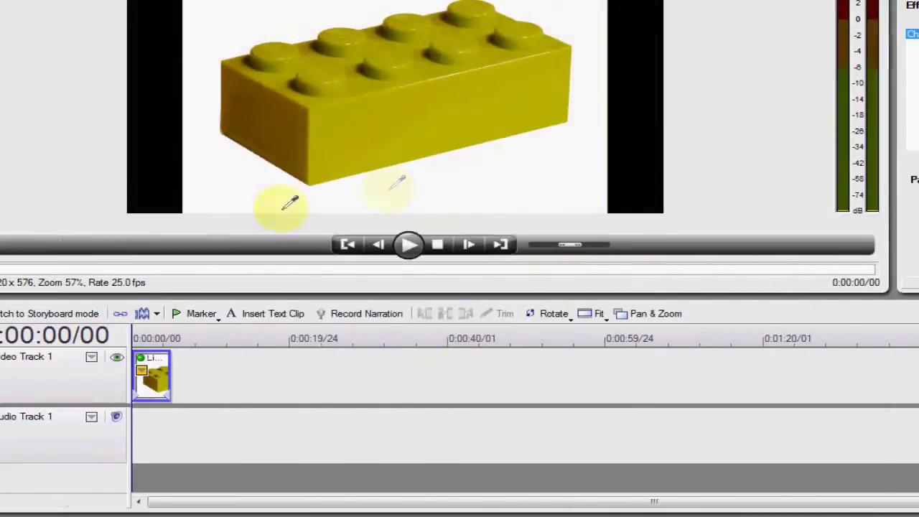
pyautogui.click(285, 209)
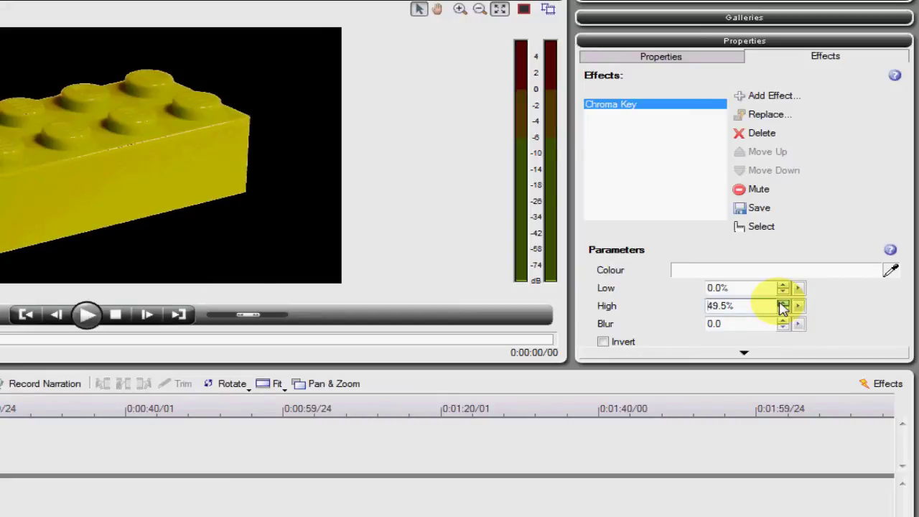
pyautogui.moveTo(798, 324); pyautogui.dragTo(765, 349)
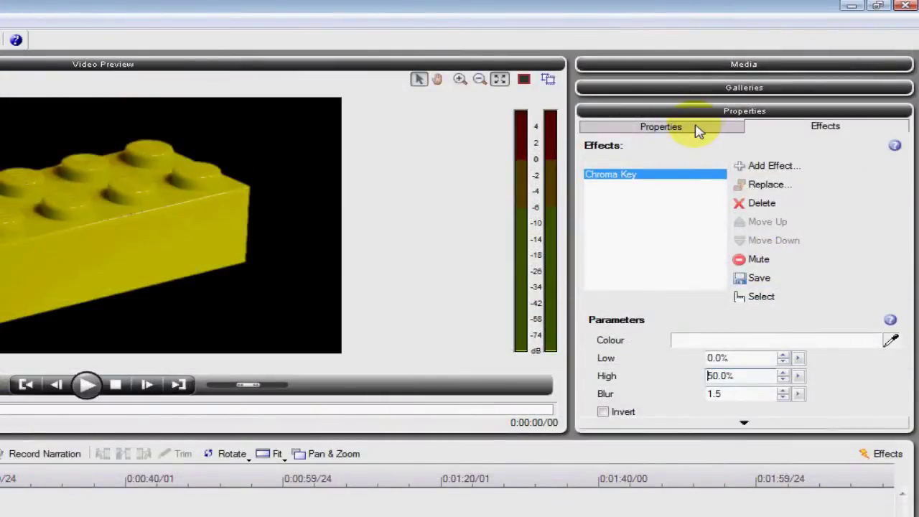
pyautogui.click(769, 172)
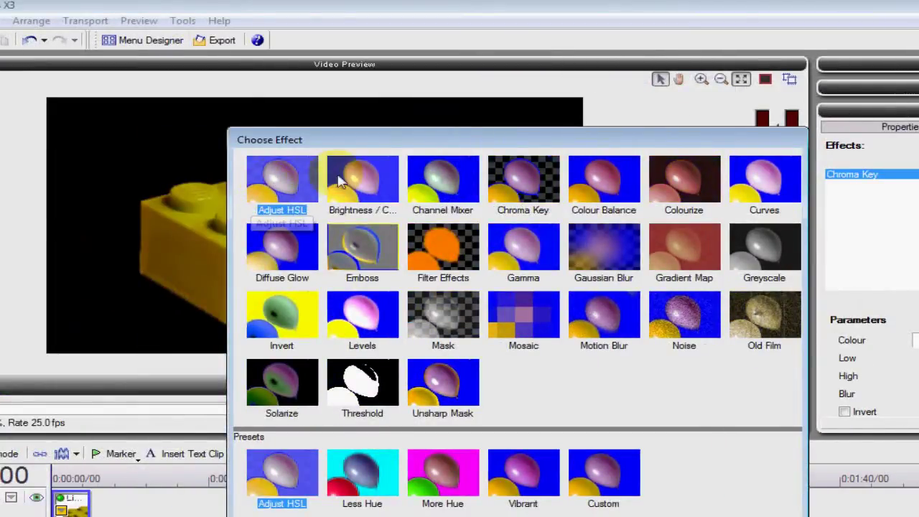
# Preview the Brightness/Contrast, Channel Mixer, Colourize, Mosaic, Mask, Threshold and Unsharp Mask effects.
pyautogui.click(361, 183)
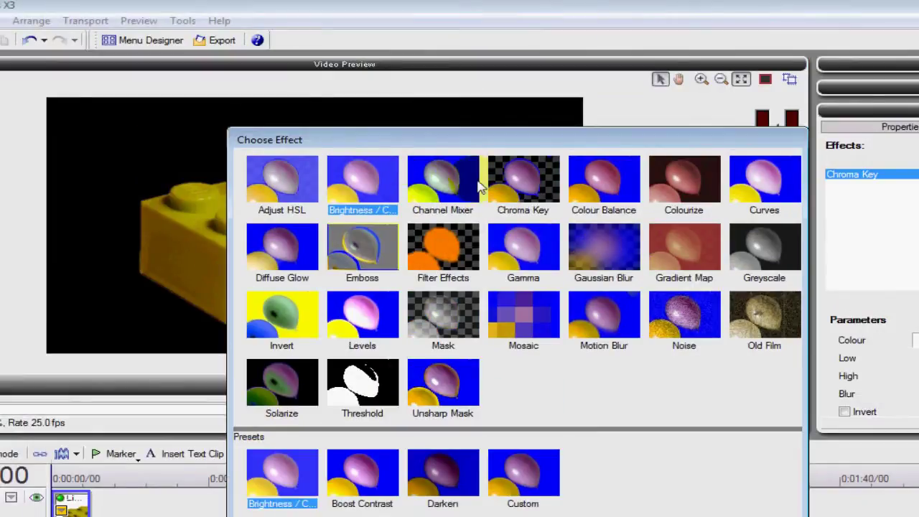
pyautogui.click(464, 179)
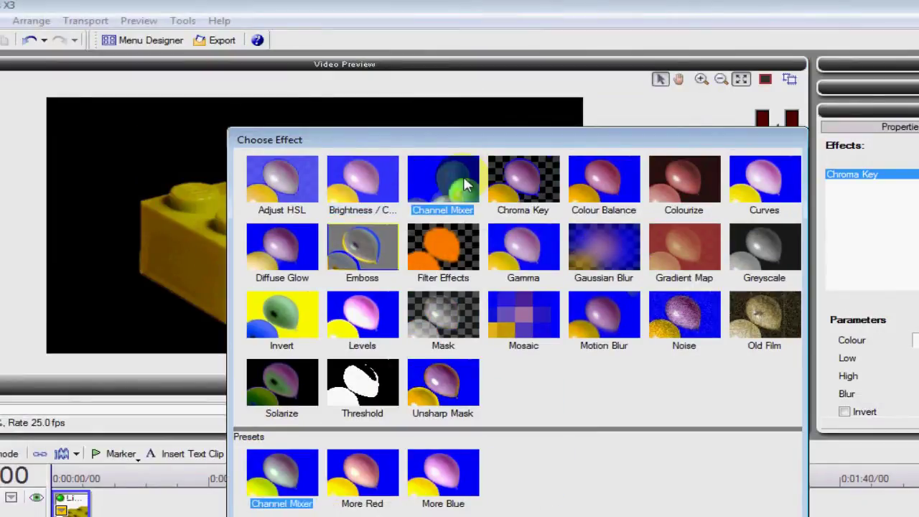
pyautogui.click(684, 180)
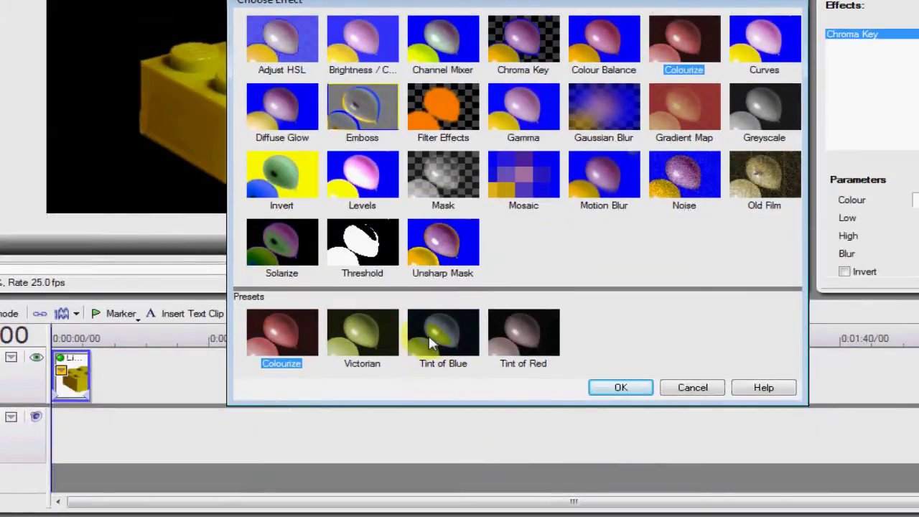
pyautogui.click(524, 176)
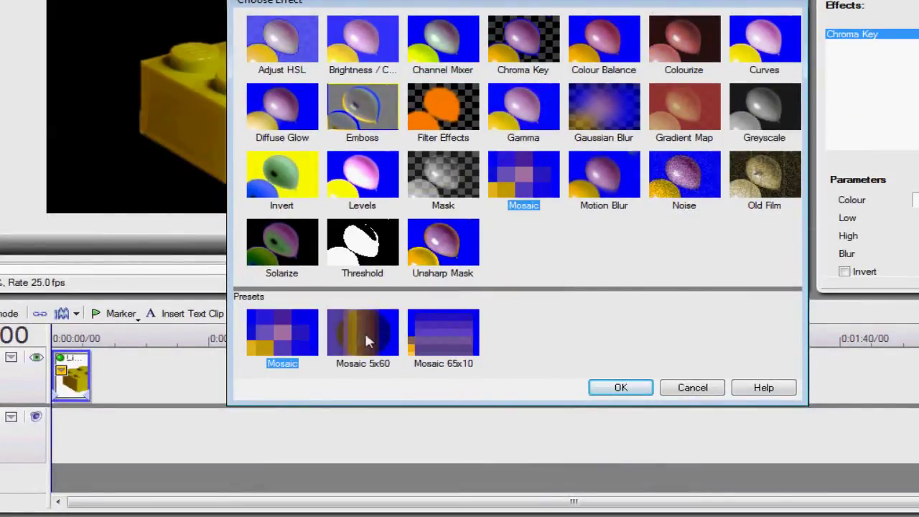
pyautogui.click(445, 172)
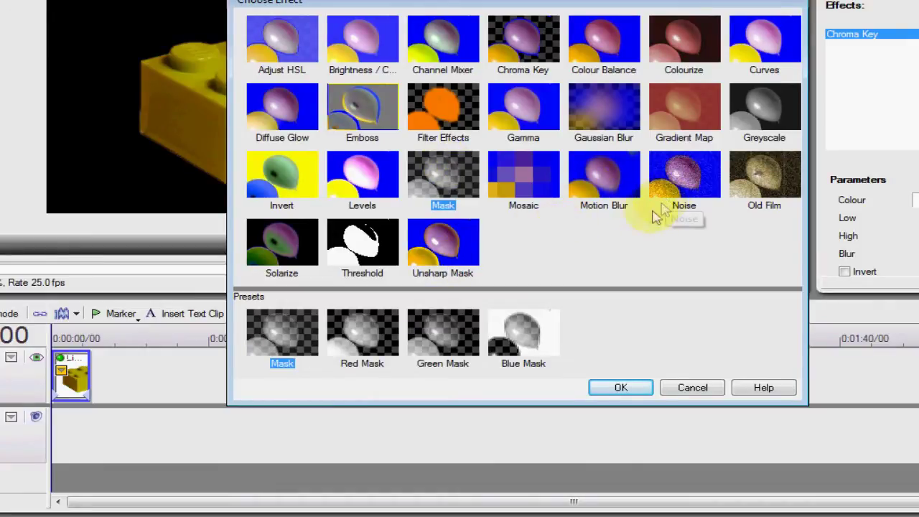
pyautogui.click(360, 244)
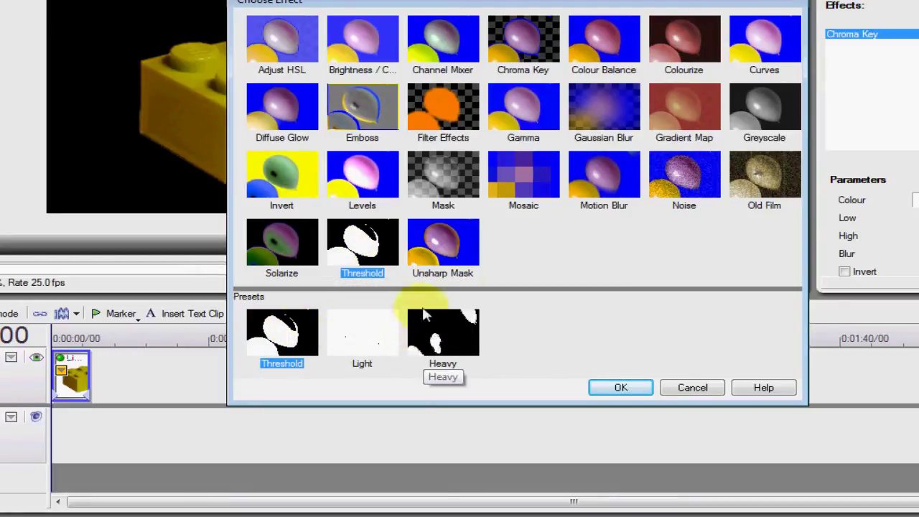
pyautogui.click(470, 253)
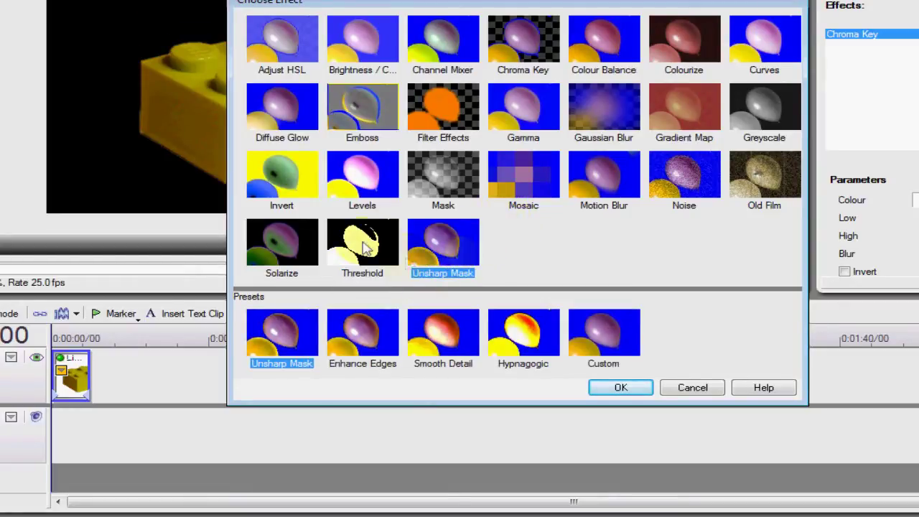
# Apply Invert, then replace it with Emboss and pause the preview.
pyautogui.click(316, 178)
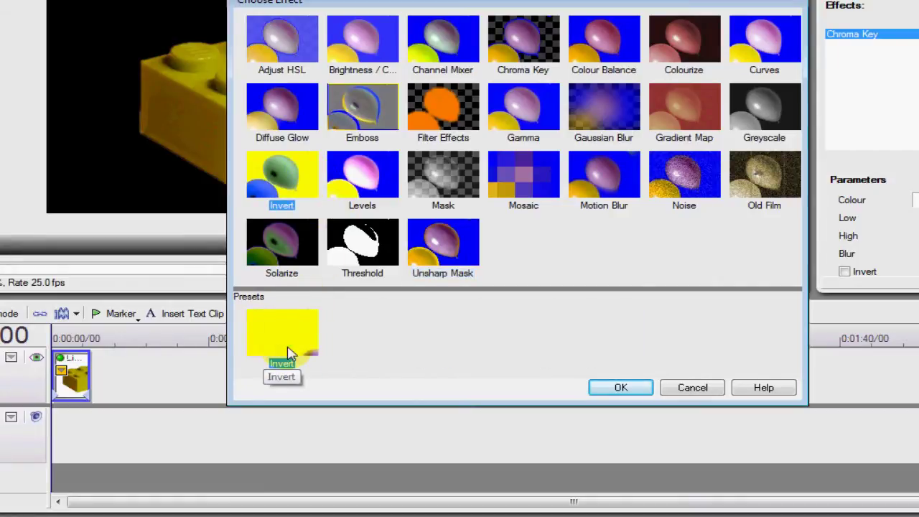
pyautogui.click(618, 387)
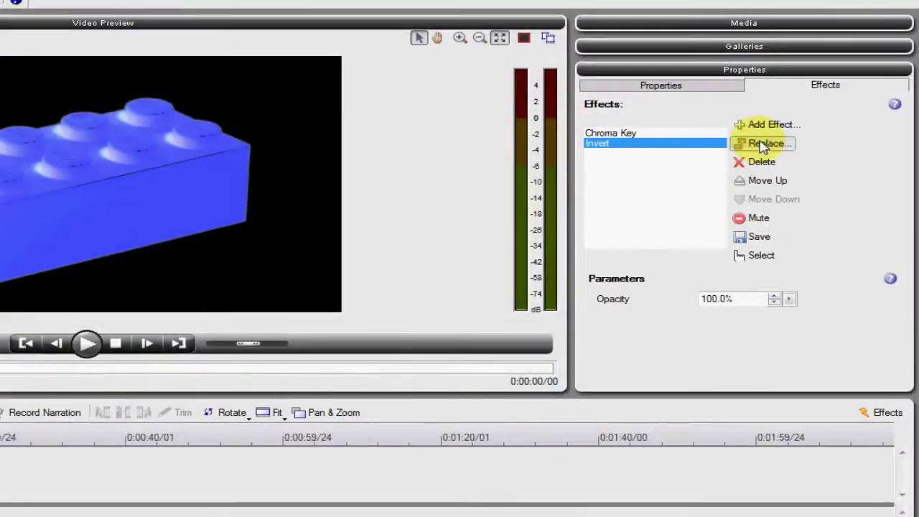
pyautogui.click(752, 140)
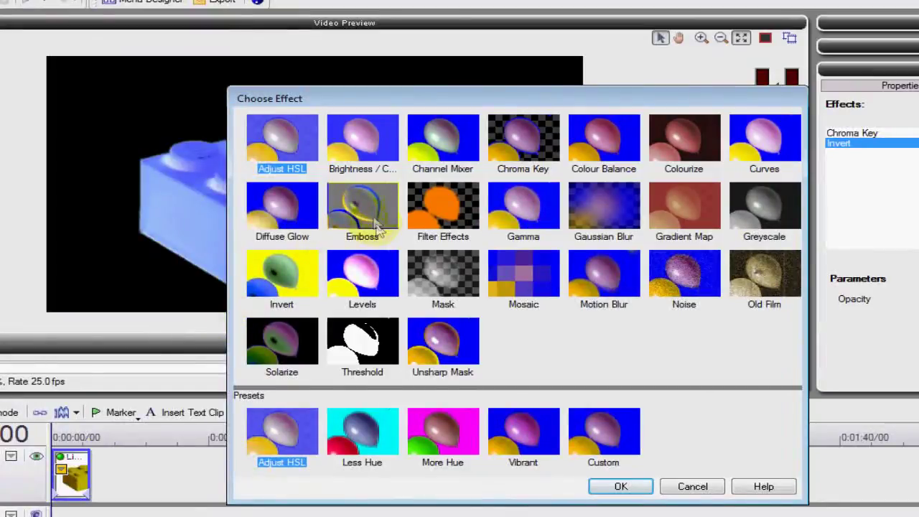
pyautogui.click(363, 209)
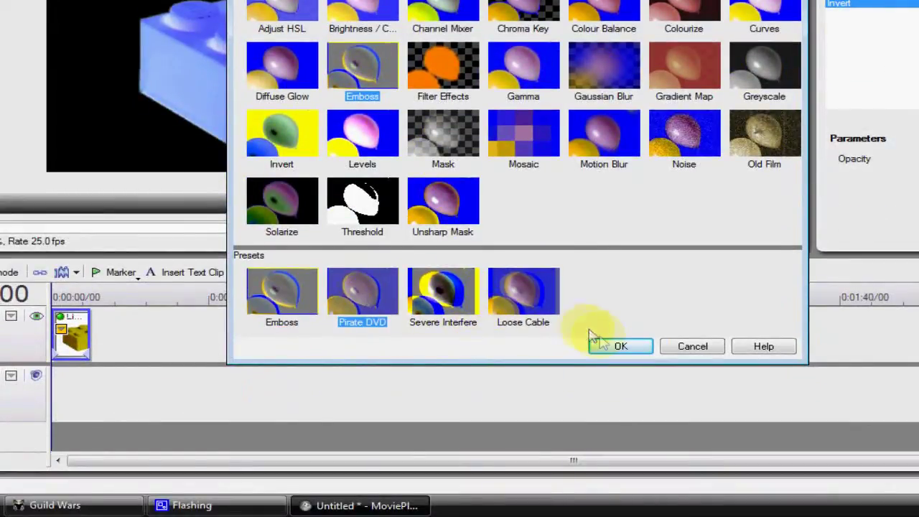
pyautogui.click(618, 347)
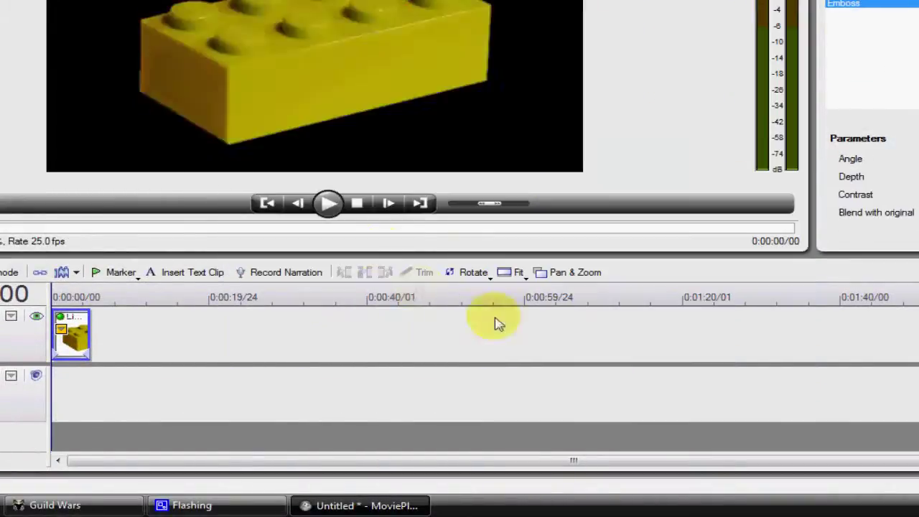
pyautogui.click(329, 204)
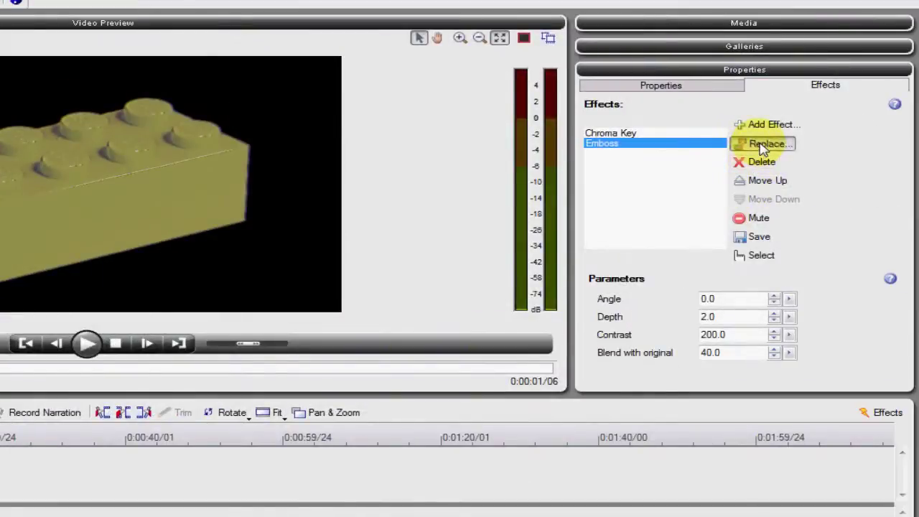
# Preview Old Film, Greyscale and Diffuse Glow, then replace Emboss with Filter Effects' 3D Bump Map.
pyautogui.click(763, 144)
pyautogui.click(523, 277)
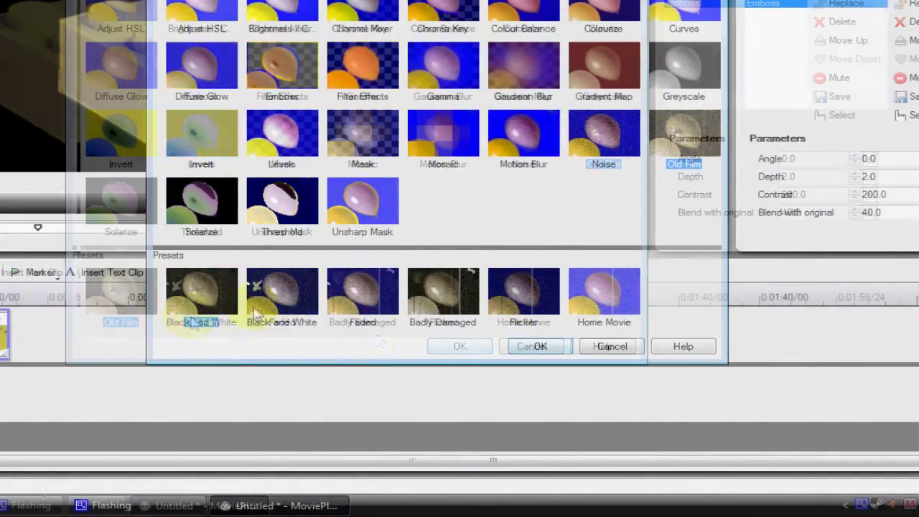
pyautogui.click(121, 302)
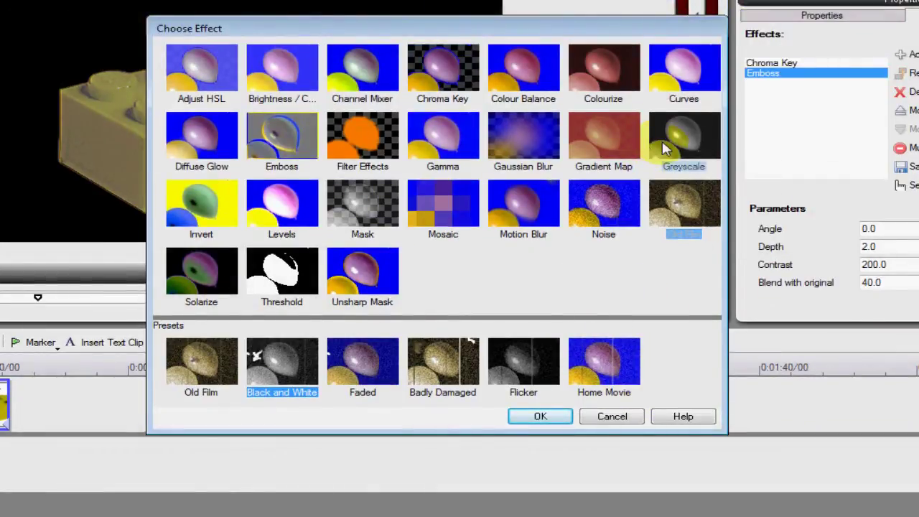
pyautogui.click(666, 149)
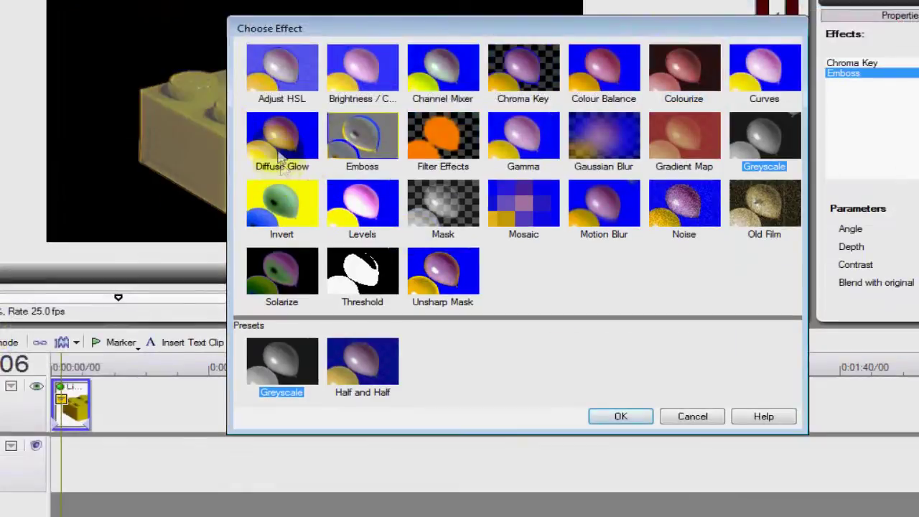
pyautogui.click(203, 69)
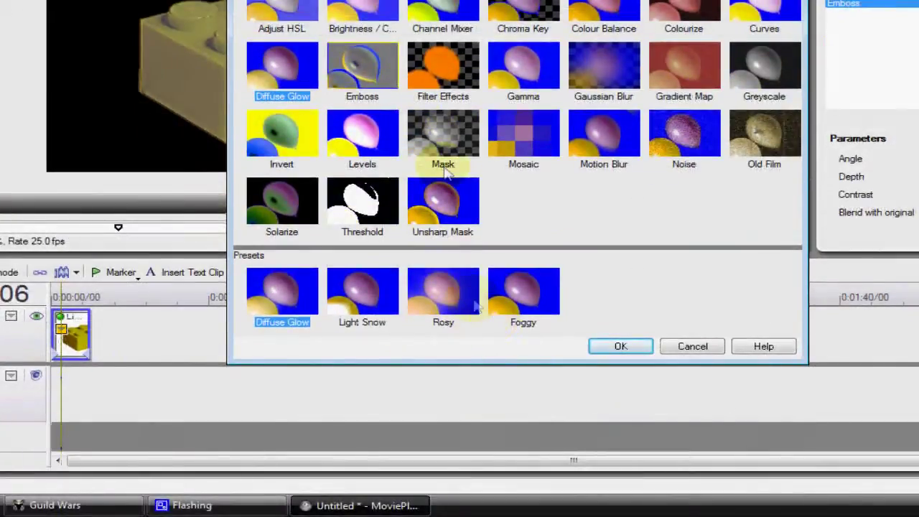
pyautogui.click(443, 209)
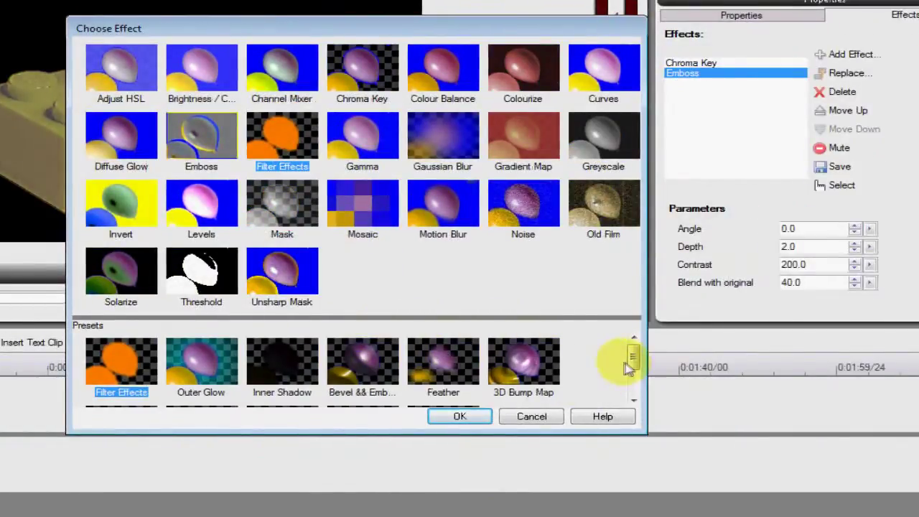
pyautogui.click(685, 363)
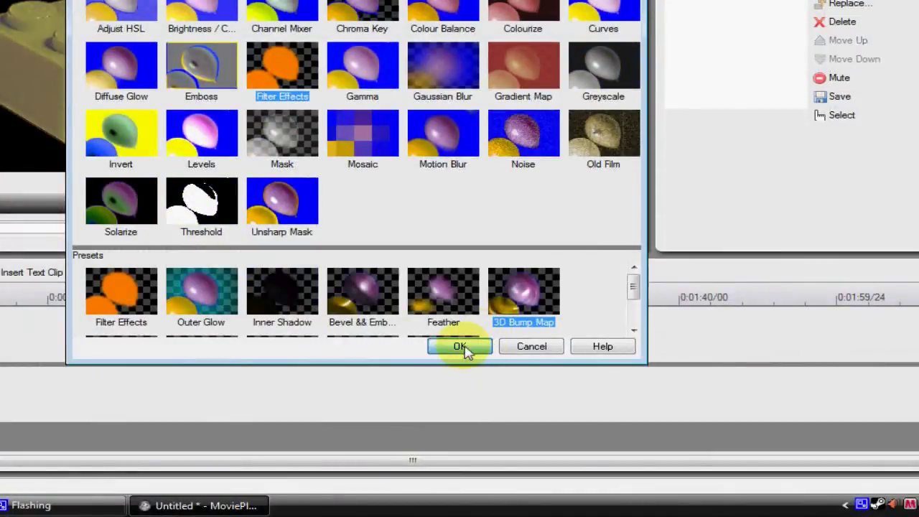
pyautogui.click(462, 349)
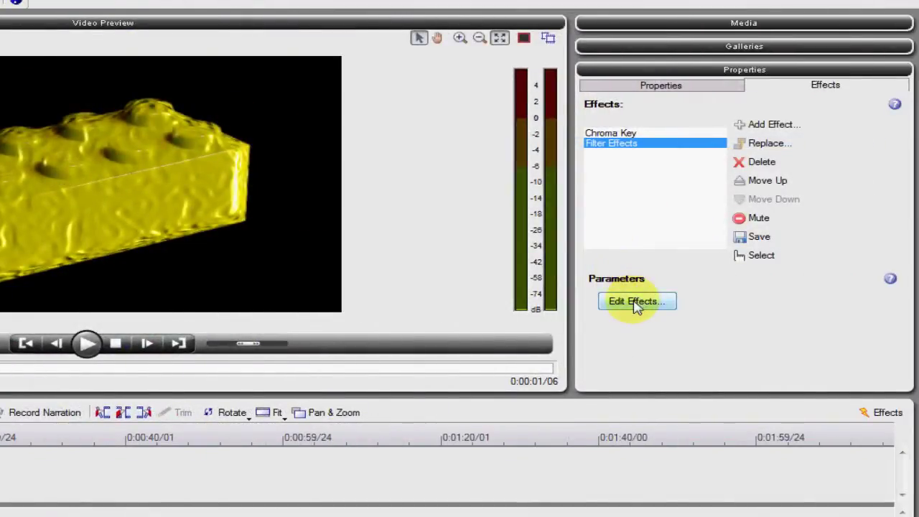
# Adjust the Filter Effects' 3D Effects Blur and Depth values in the pix range.
pyautogui.click(635, 303)
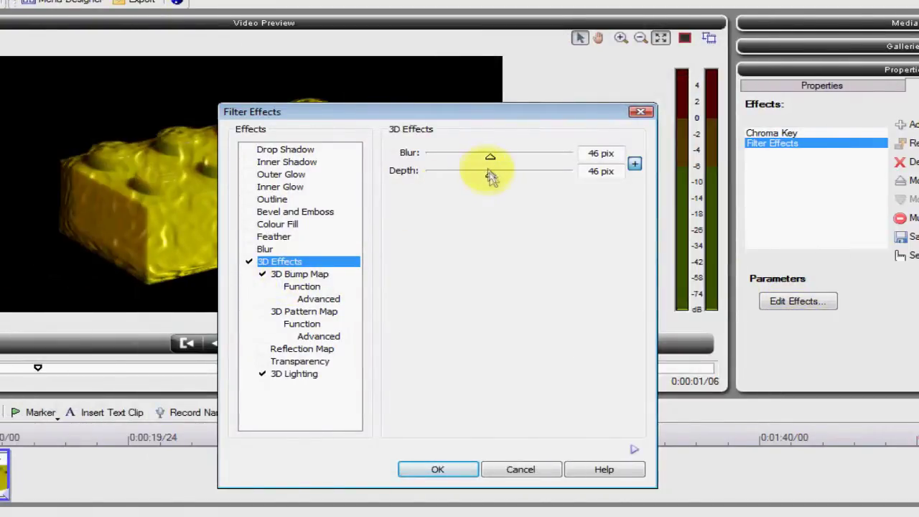
pyautogui.moveTo(491, 176); pyautogui.dragTo(442, 176)
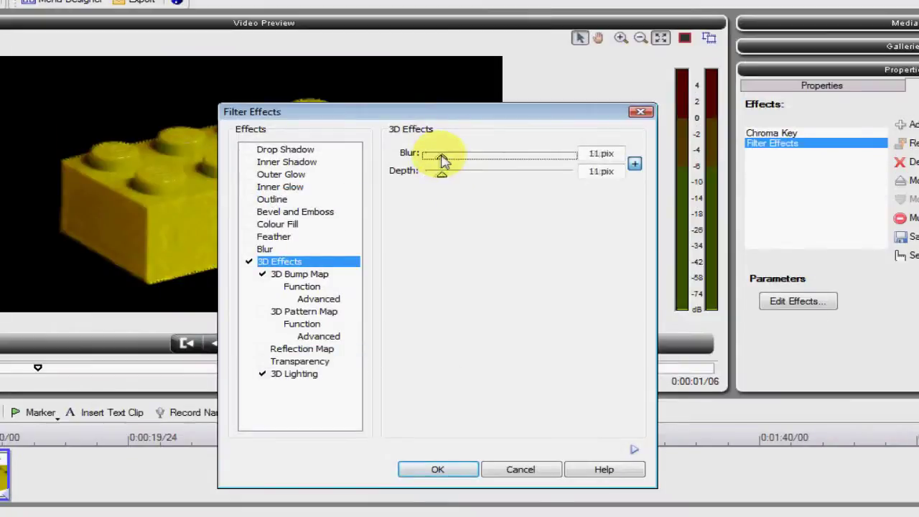
pyautogui.moveTo(443, 16); pyautogui.dragTo(528, 39)
pyautogui.moveTo(528, 179); pyautogui.dragTo(593, 150)
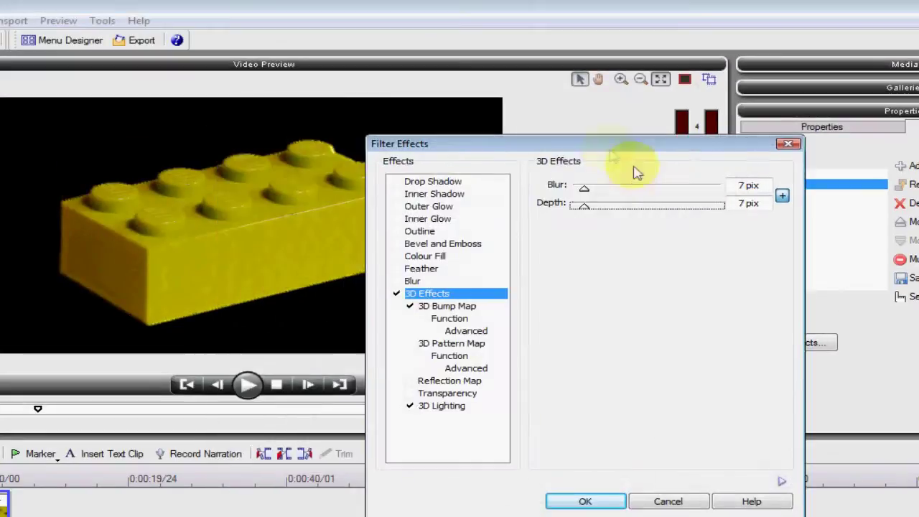
pyautogui.moveTo(580, 208); pyautogui.dragTo(686, 214)
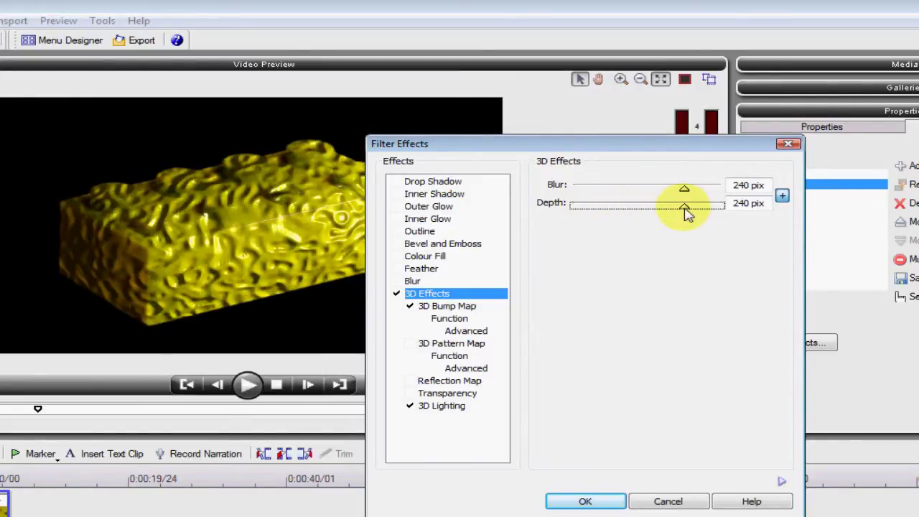
# Lower the 3D Bump Map's B Depth to 0 and apply the change.
pyautogui.click(449, 307)
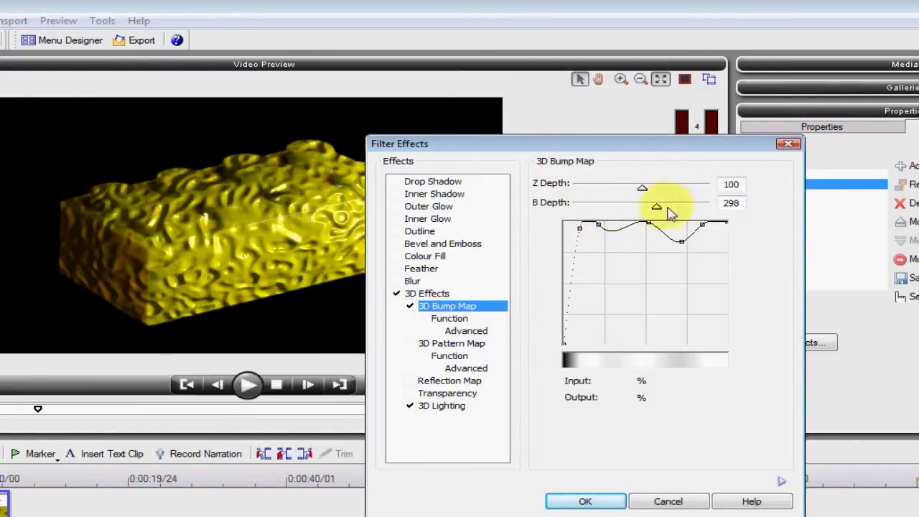
pyautogui.moveTo(660, 208); pyautogui.dragTo(611, 209)
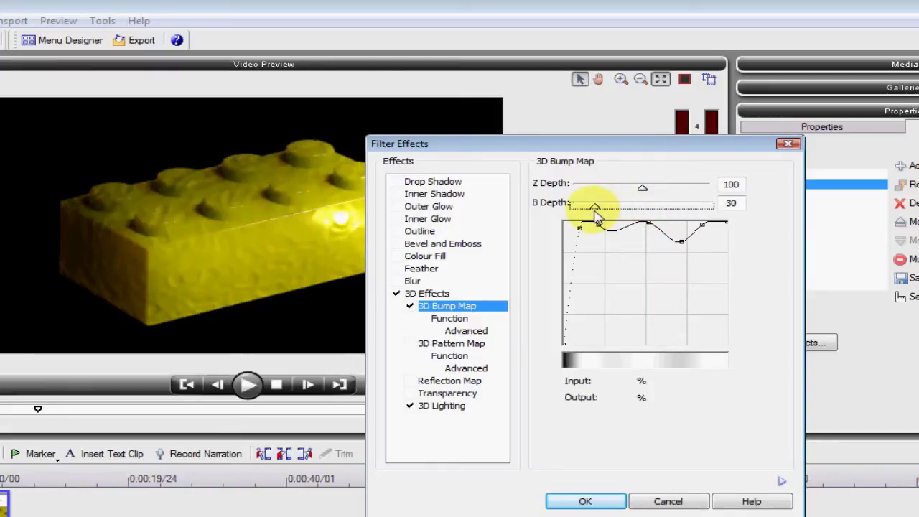
pyautogui.moveTo(595, 207); pyautogui.dragTo(618, 193)
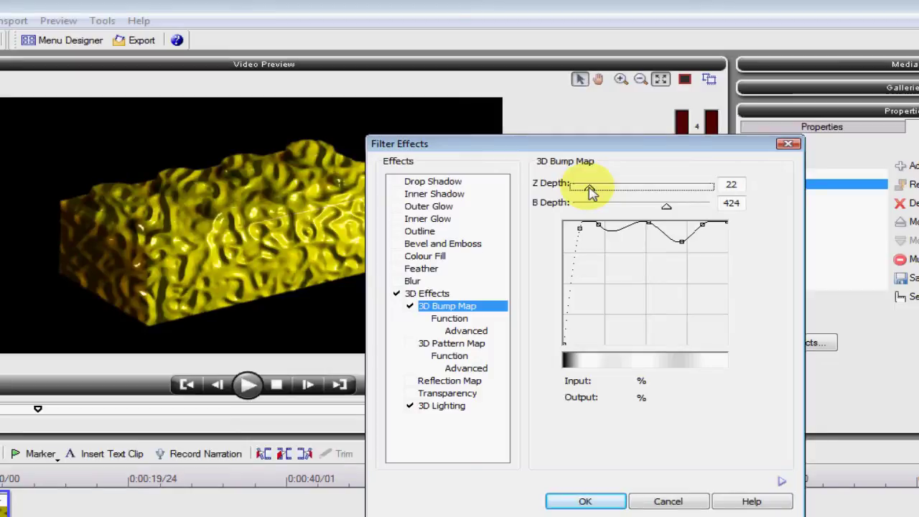
pyautogui.moveTo(665, 207); pyautogui.dragTo(591, 208)
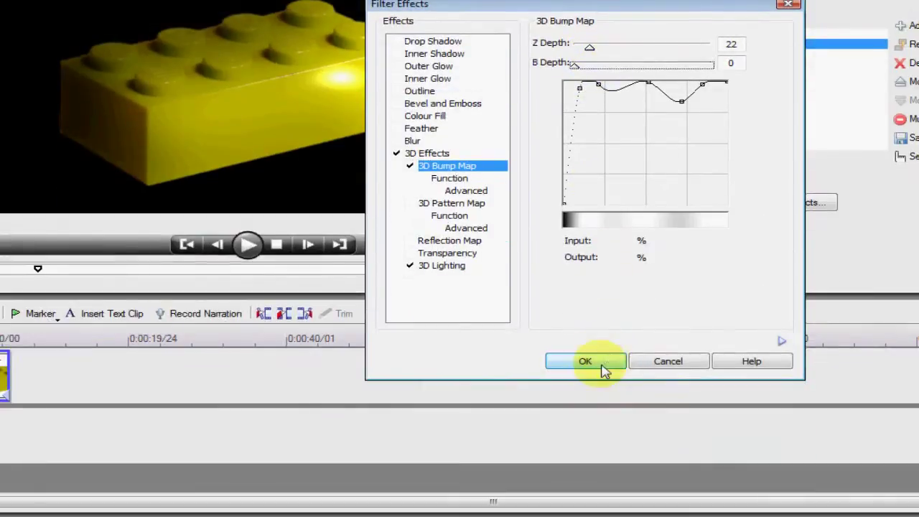
pyautogui.click(601, 505)
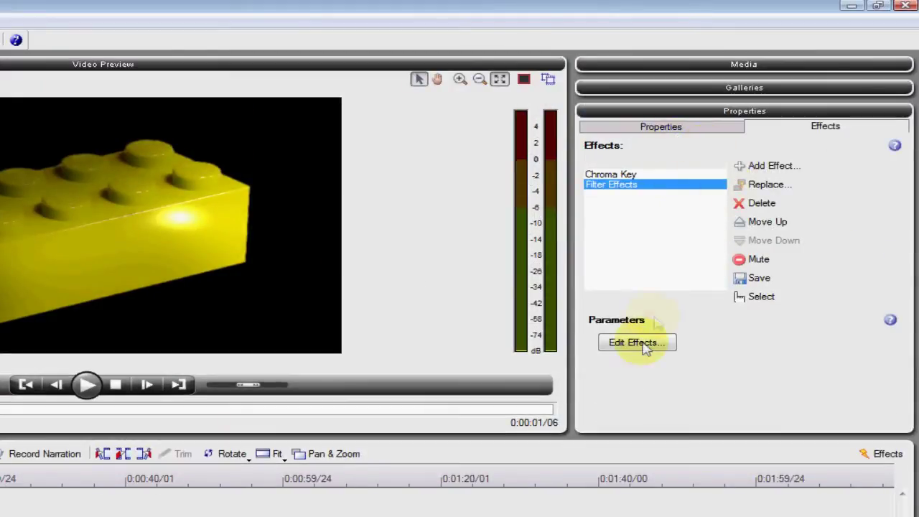
# Reopen the filter effects to view Outer Glow and Drop Shadow, then cancel unchanged.
pyautogui.click(638, 343)
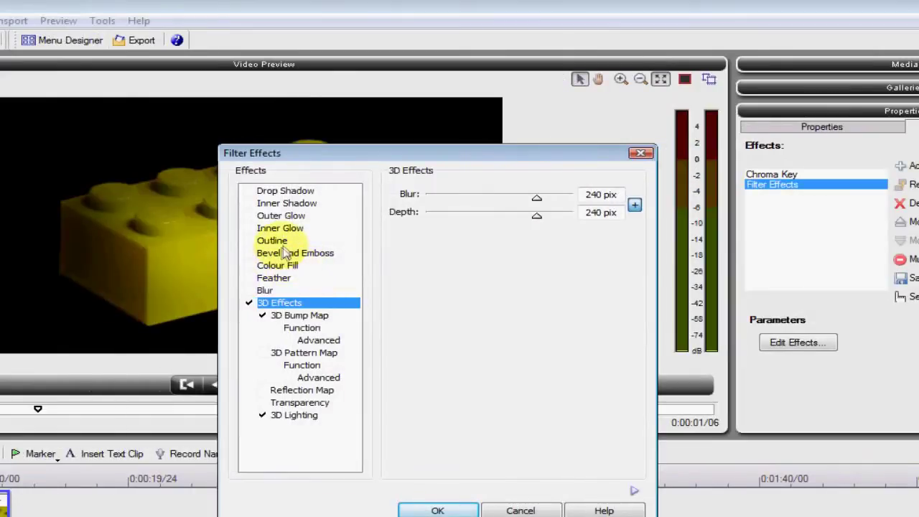
pyautogui.click(281, 215)
pyautogui.click(285, 190)
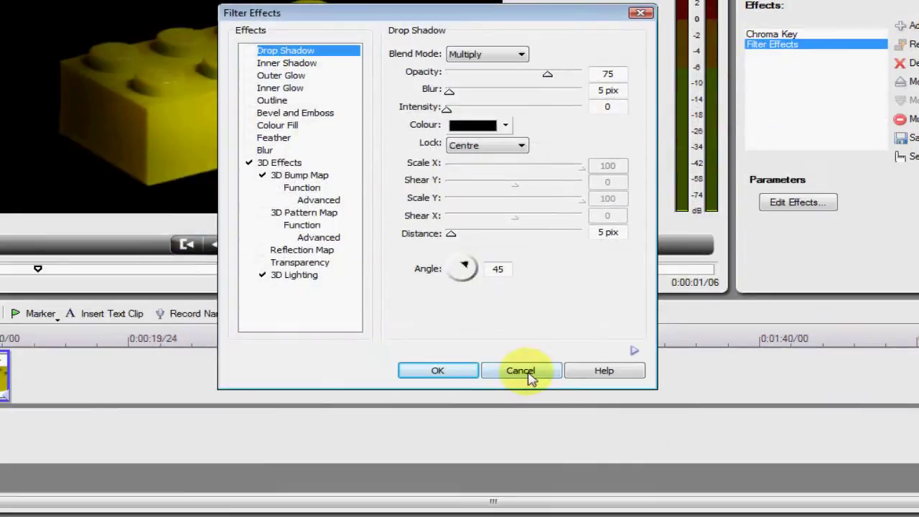
pyautogui.click(529, 372)
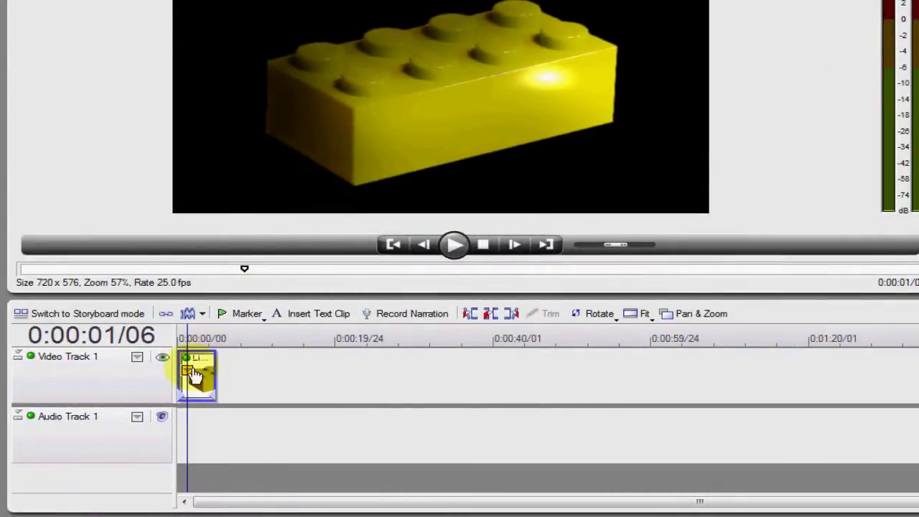
pyautogui.click(192, 373)
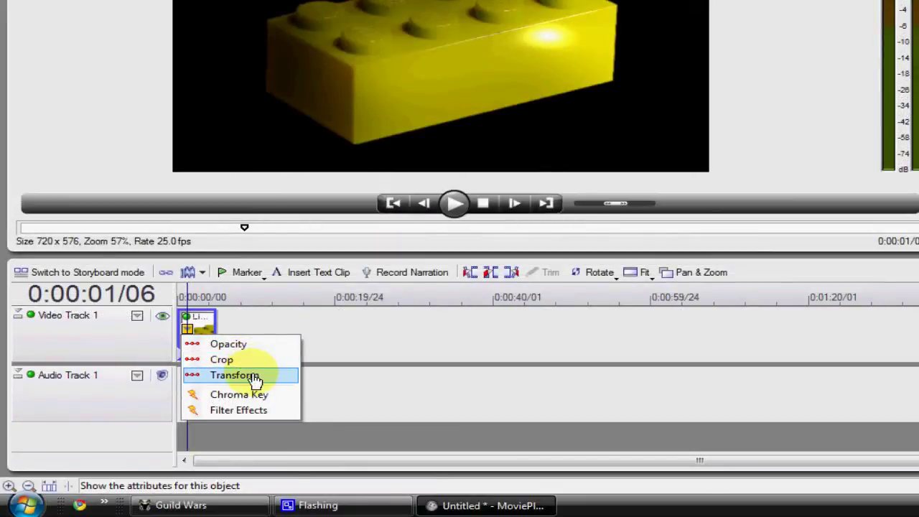
# Add a Transform effect and drag its corners to skew the brick into perspective, shifted right.
pyautogui.click(265, 376)
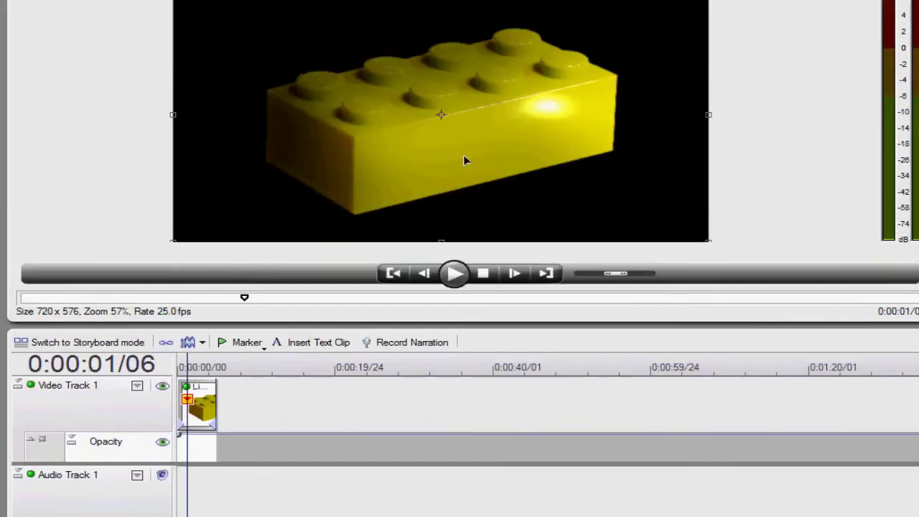
pyautogui.moveTo(479, 179); pyautogui.dragTo(459, 187)
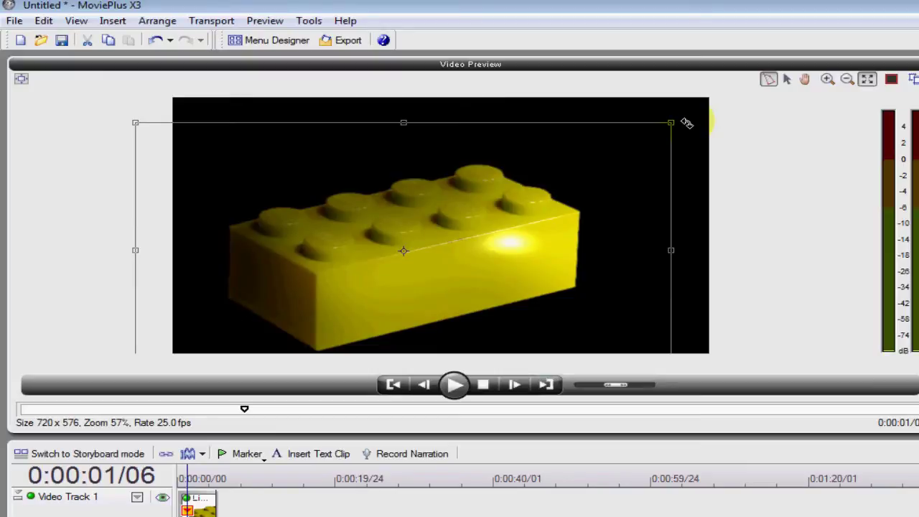
pyautogui.moveTo(674, 126); pyautogui.dragTo(588, 227)
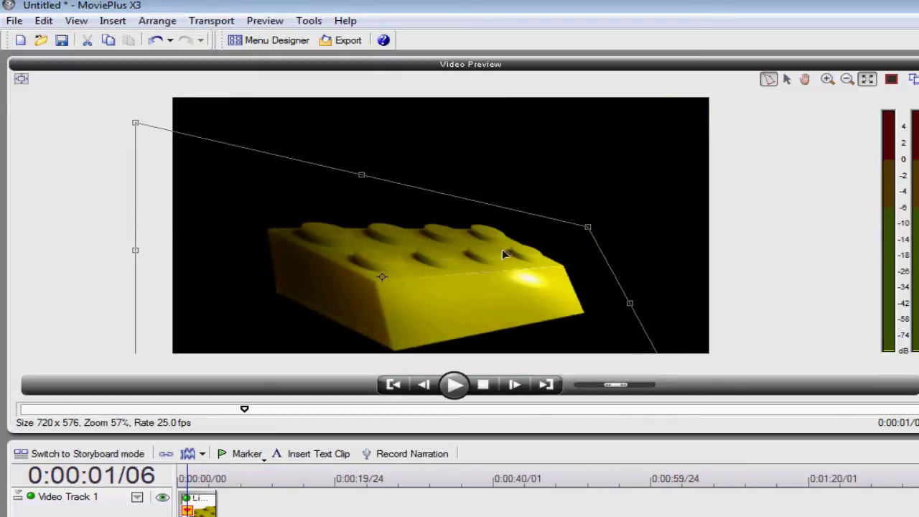
pyautogui.moveTo(503, 252); pyautogui.dragTo(553, 217)
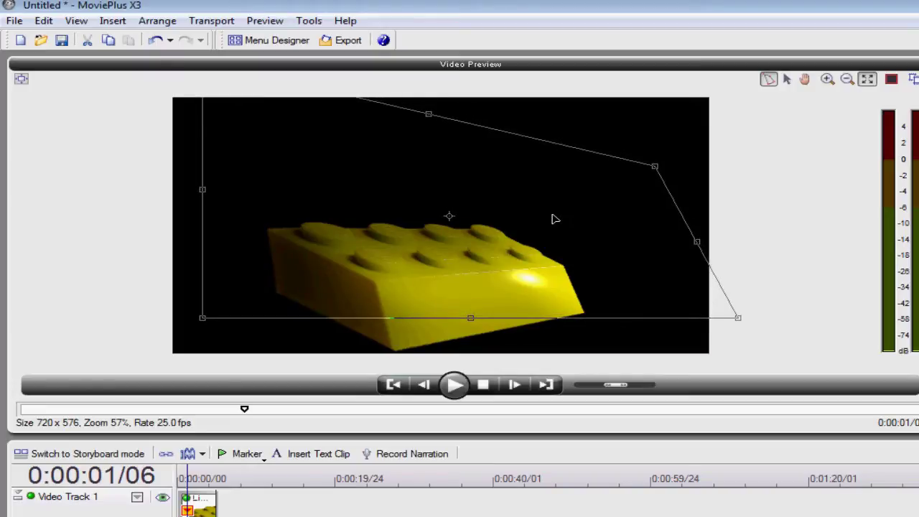
pyautogui.moveTo(740, 319); pyautogui.dragTo(702, 317)
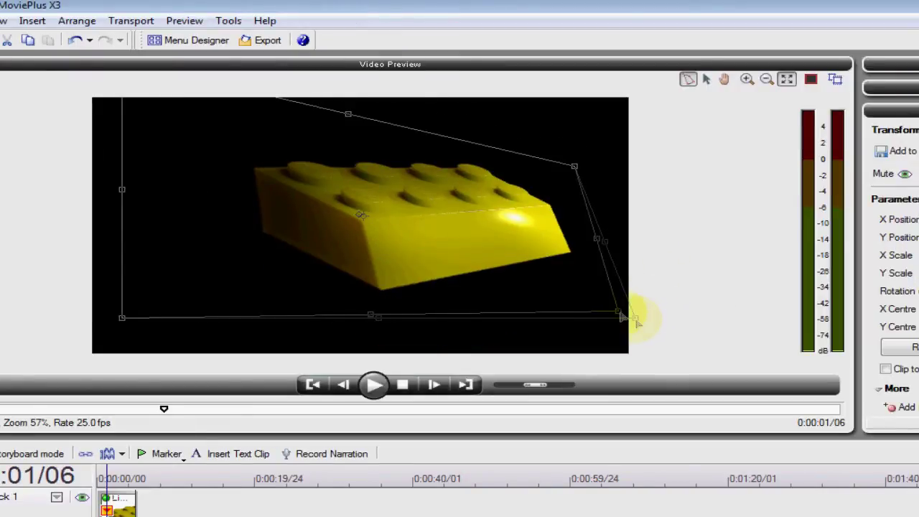
pyautogui.moveTo(622, 316); pyautogui.dragTo(587, 278)
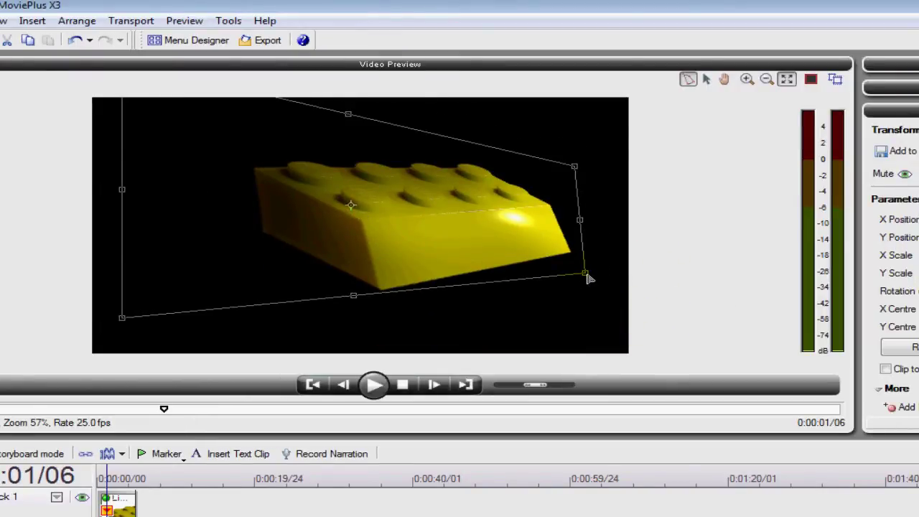
pyautogui.moveTo(430, 210); pyautogui.dragTo(440, 250)
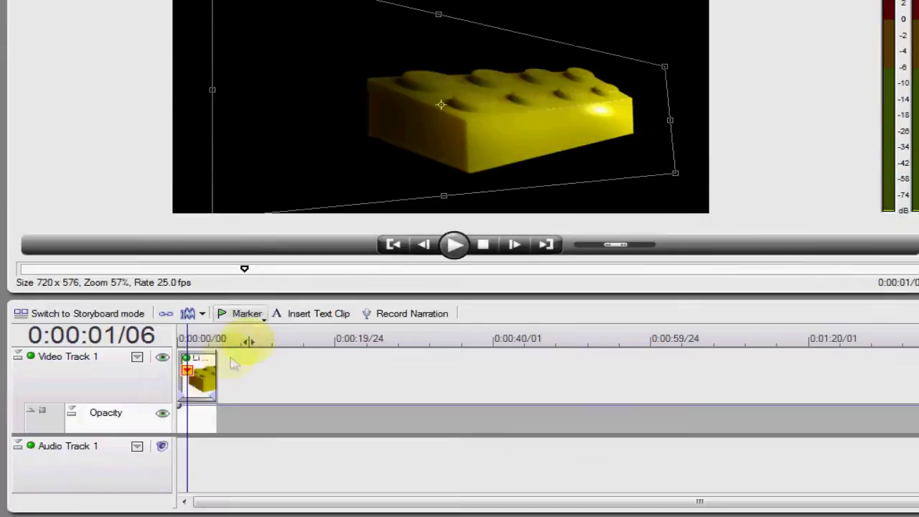
pyautogui.click(213, 371)
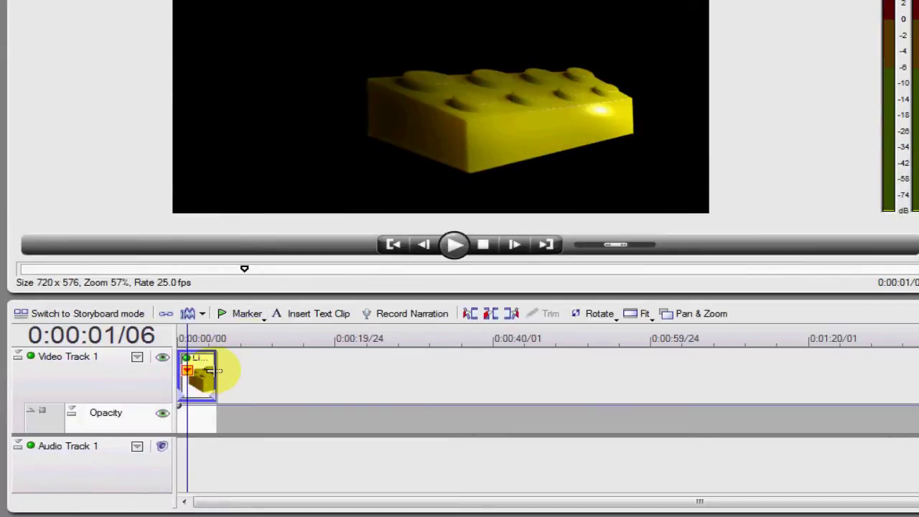
# Delete the brick clip and insert a text clip, replacing 'My Title' with 'TH Productions'.
pyautogui.press('Delete')
pyautogui.click(320, 314)
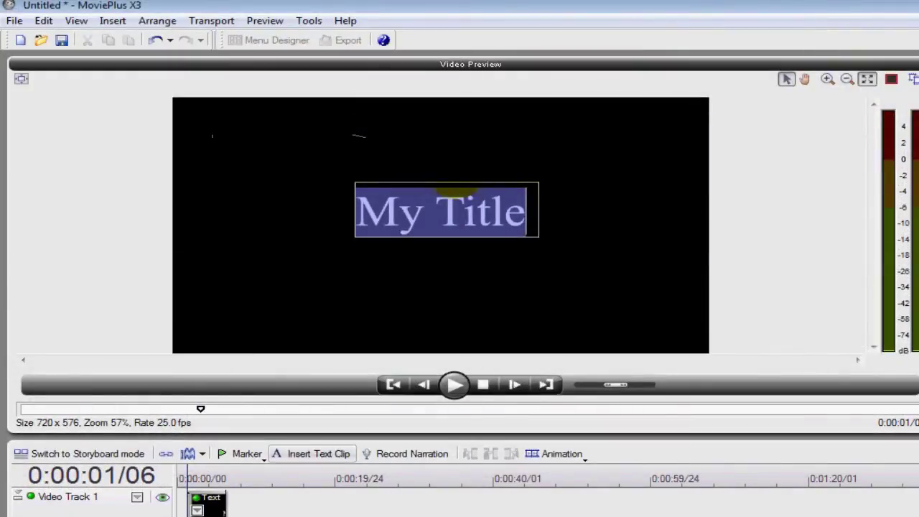
pyautogui.click(514, 219)
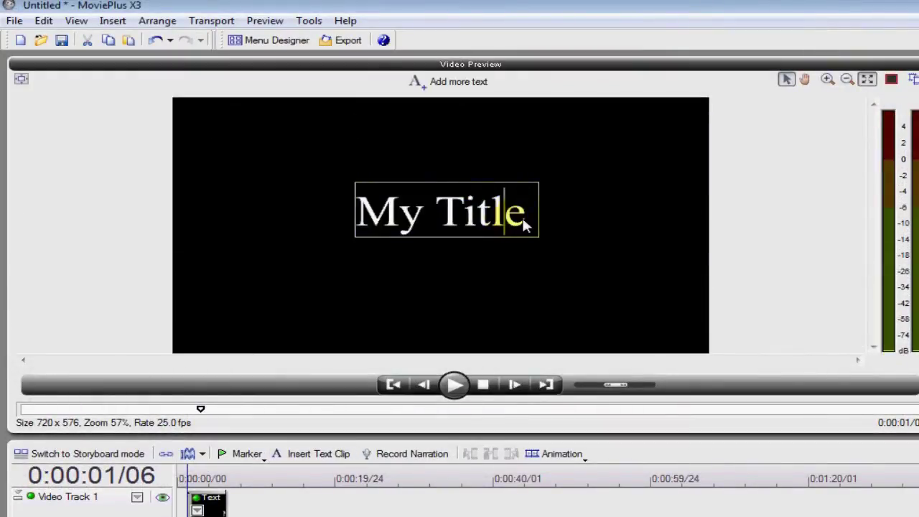
pyautogui.moveTo(528, 213); pyautogui.dragTo(332, 217)
pyautogui.write('T')
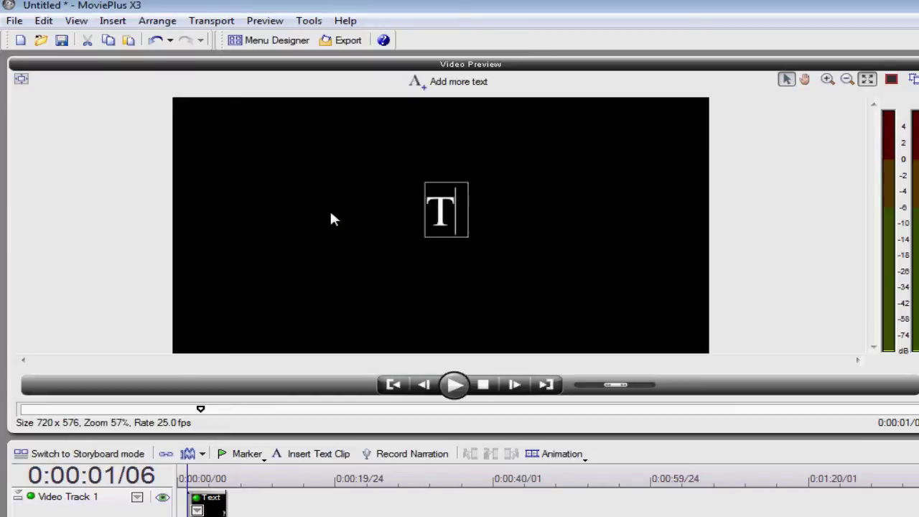
pyautogui.write('H Productions')
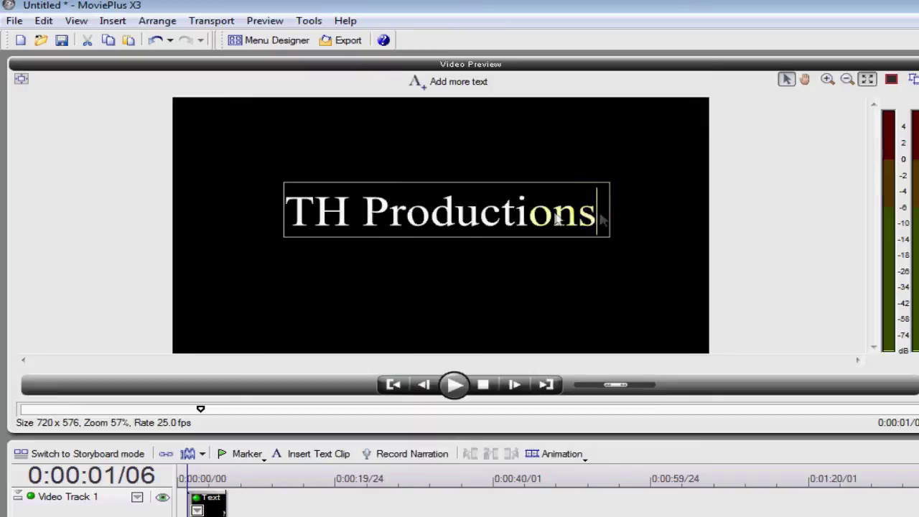
pyautogui.moveTo(558, 219); pyautogui.dragTo(259, 226)
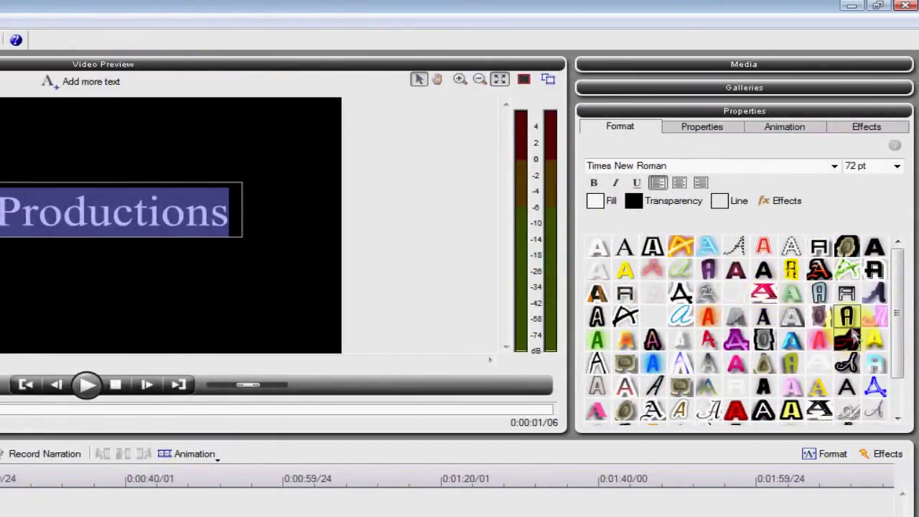
pyautogui.click(622, 247)
# Try title style presets such as Youngsook BTN, WeddingText, GrilledCheese and Platinum Beat BTN.
pyautogui.click(652, 247)
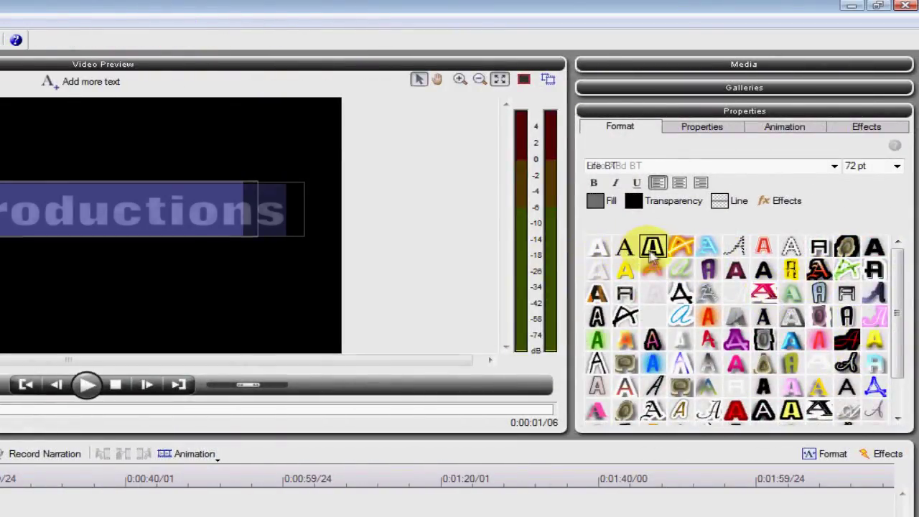
pyautogui.click(680, 248)
pyautogui.click(707, 248)
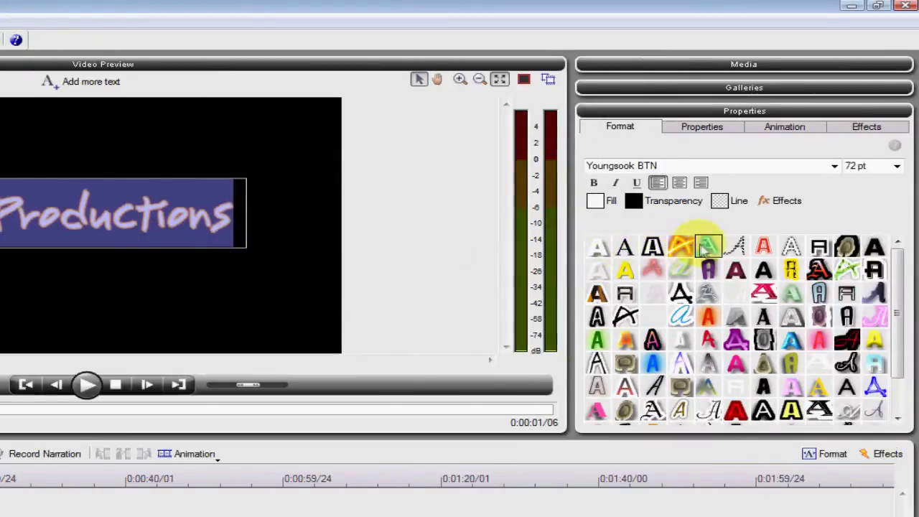
pyautogui.click(735, 246)
pyautogui.click(764, 247)
pyautogui.click(791, 246)
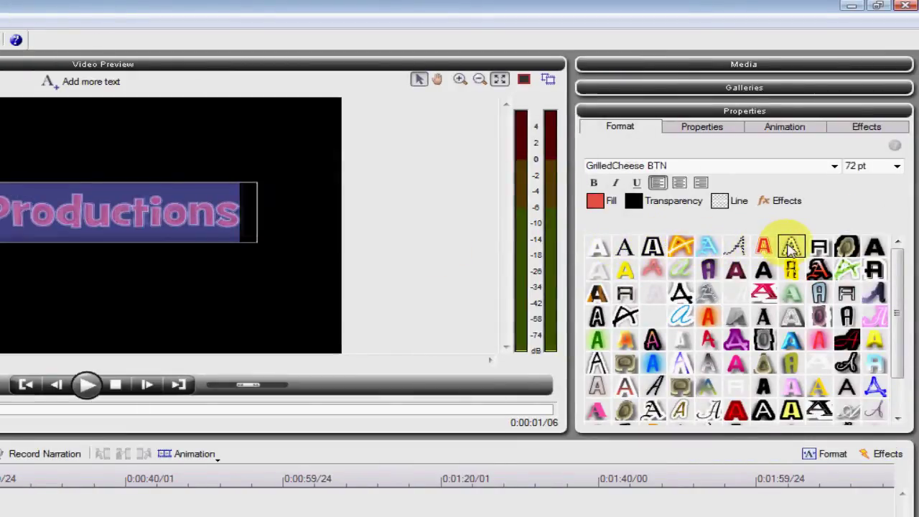
pyautogui.click(819, 247)
pyautogui.click(791, 246)
pyautogui.click(679, 293)
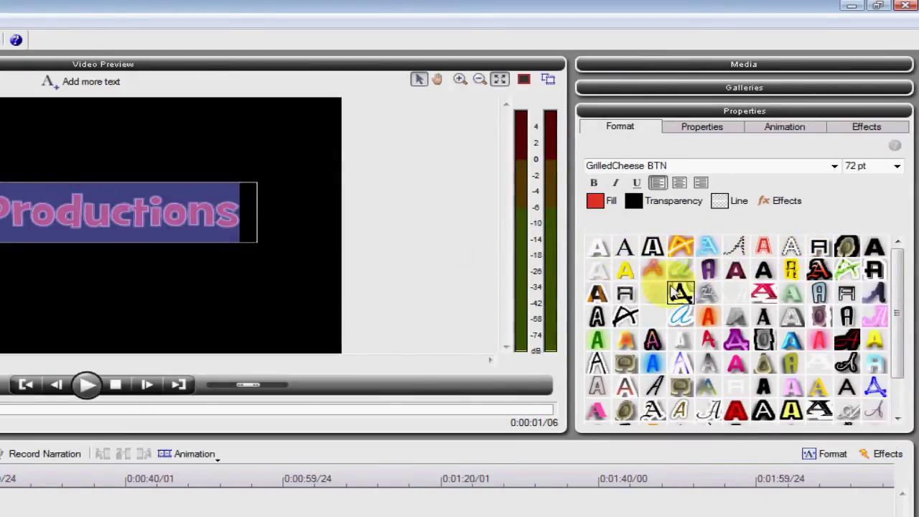
pyautogui.click(791, 246)
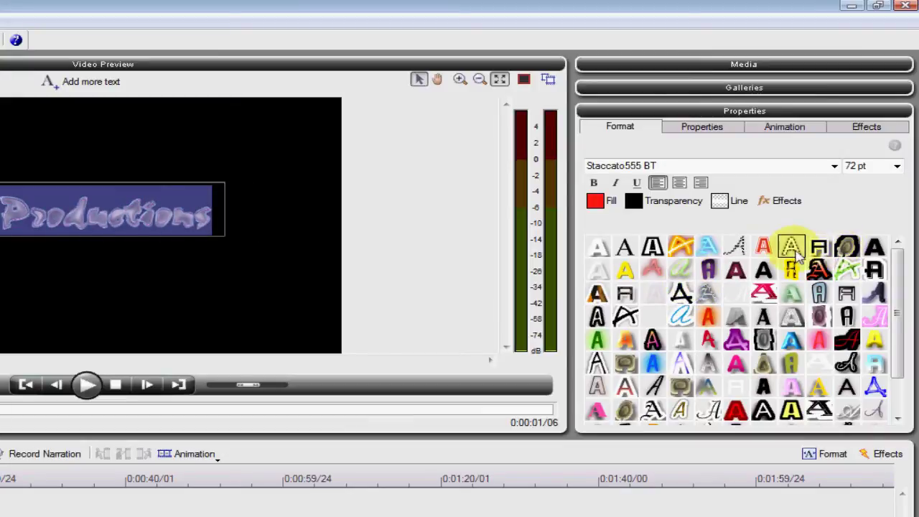
pyautogui.click(847, 293)
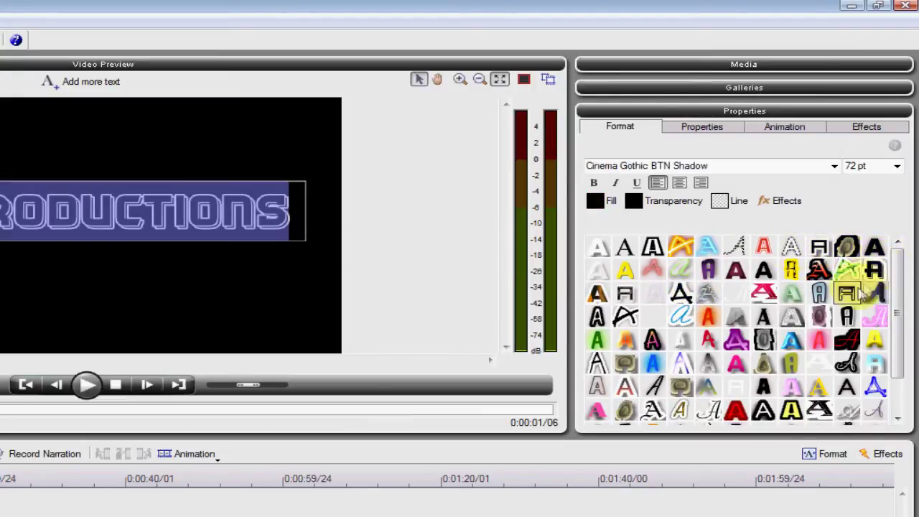
pyautogui.click(869, 293)
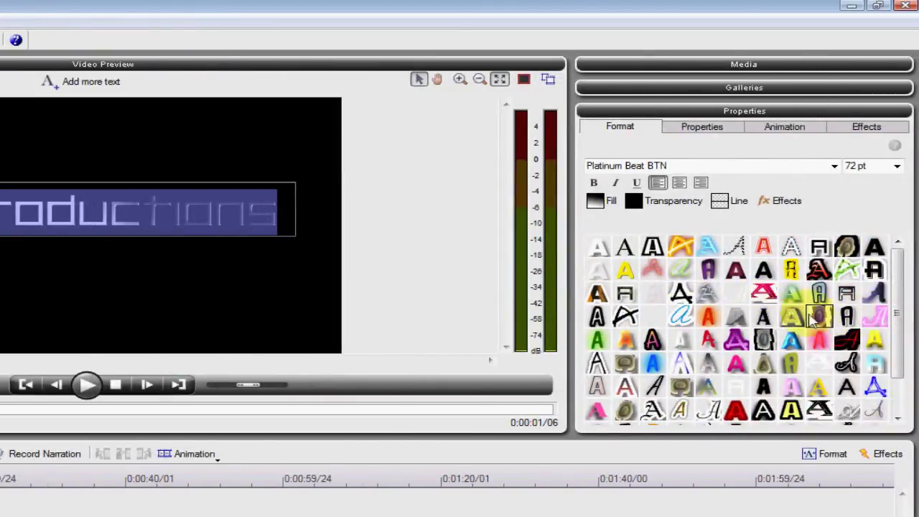
# Try Arial Black, pink and Humanst521 styles, then settle on Staccato555 BT with navy fill.
pyautogui.click(918, 318)
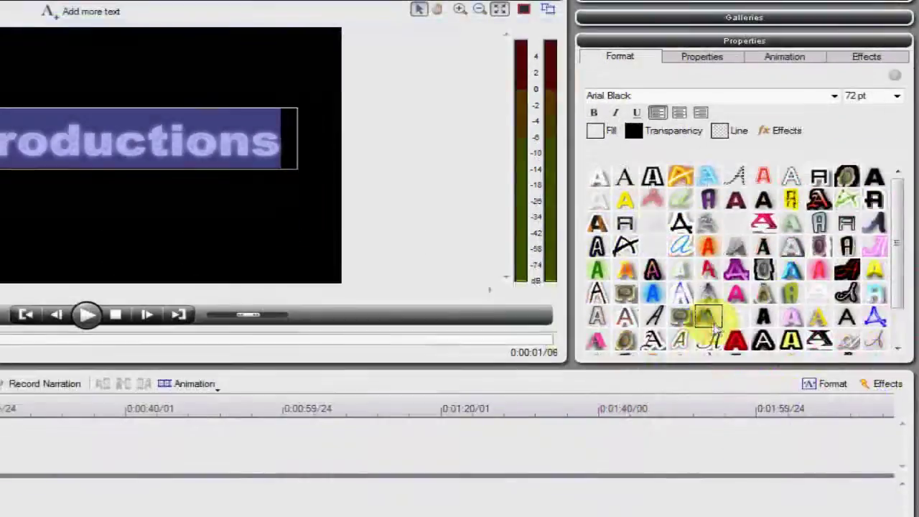
pyautogui.click(681, 390)
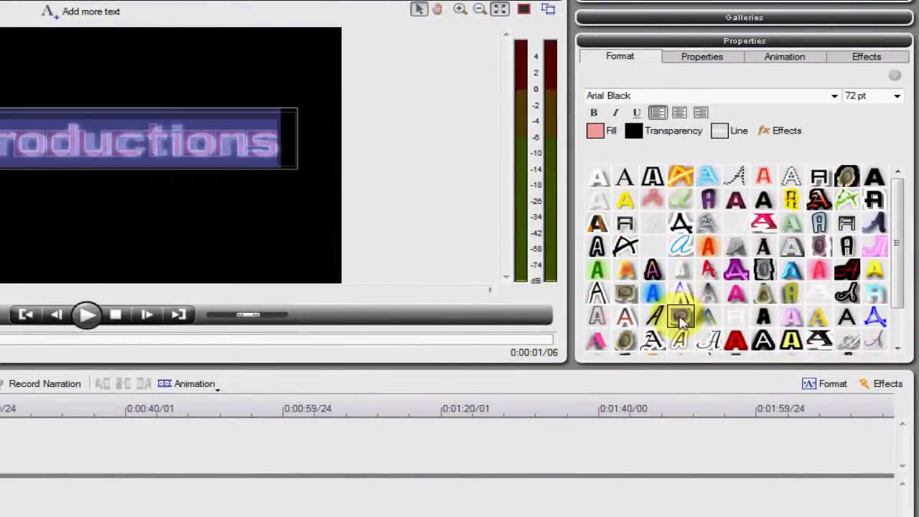
pyautogui.click(680, 319)
pyautogui.click(709, 339)
pyautogui.click(737, 340)
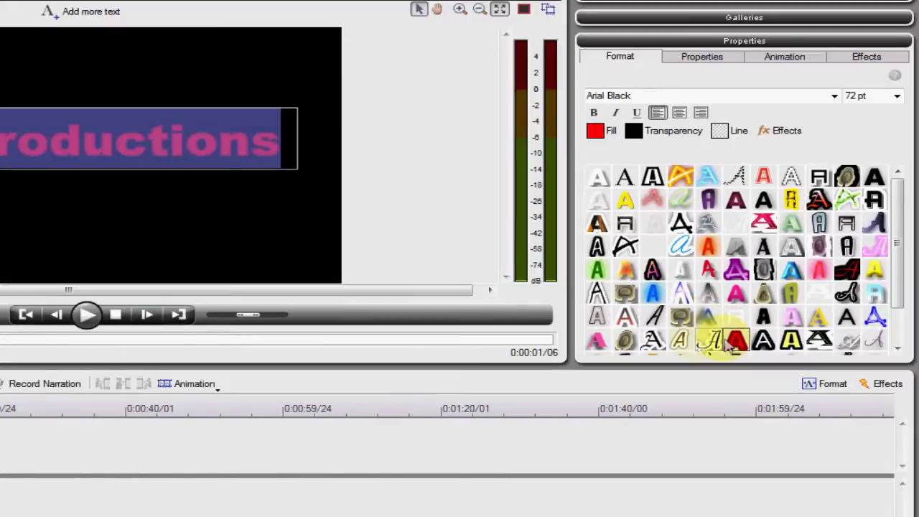
pyautogui.click(623, 339)
pyautogui.scroll(-2, 903, 266)
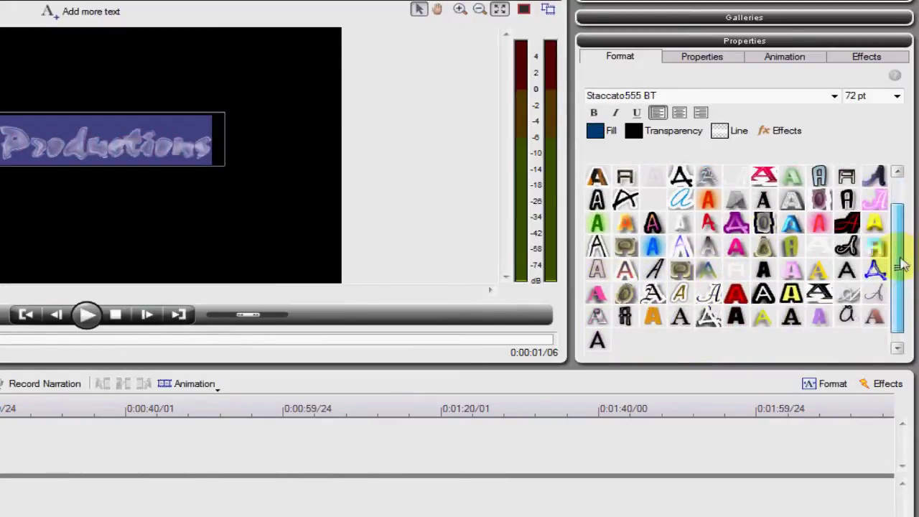
pyautogui.scroll(2, 904, 266)
pyautogui.click(608, 134)
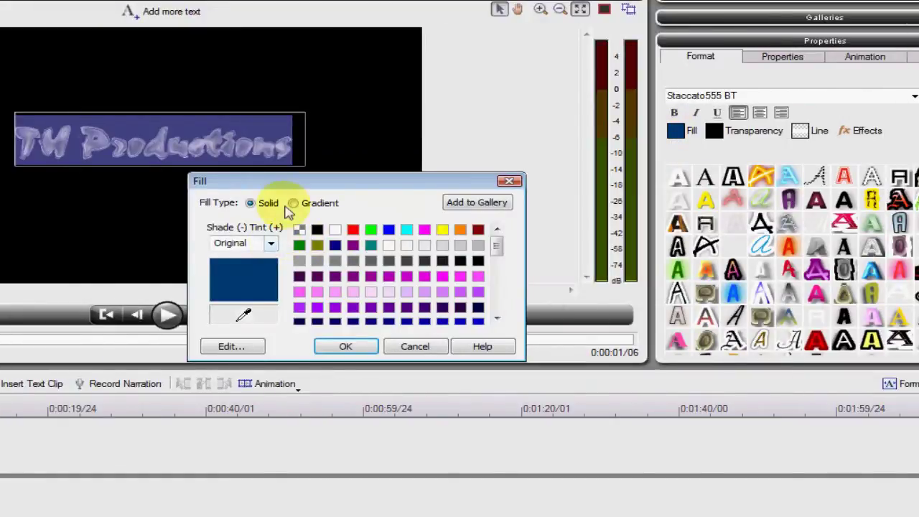
# Fill the TH Productions title with the rainbow gradient.
pyautogui.click(213, 202)
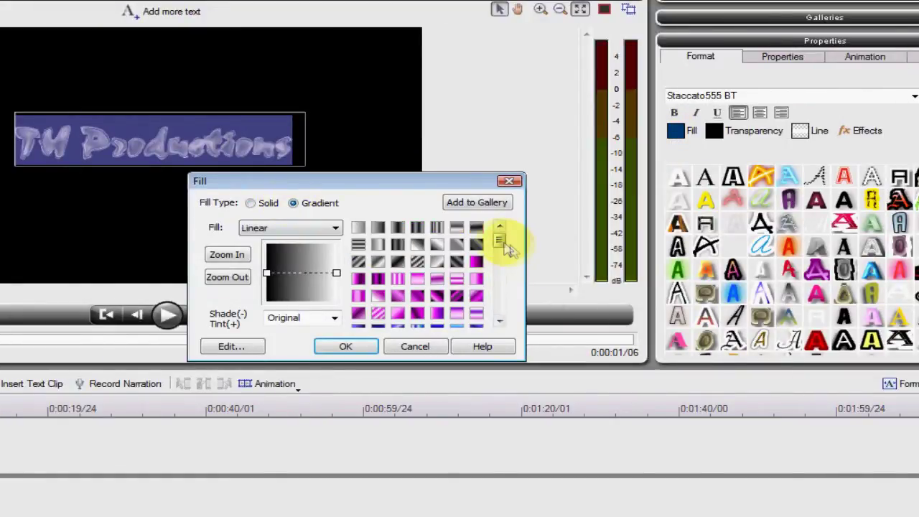
pyautogui.moveTo(506, 246); pyautogui.dragTo(509, 316)
pyautogui.click(476, 295)
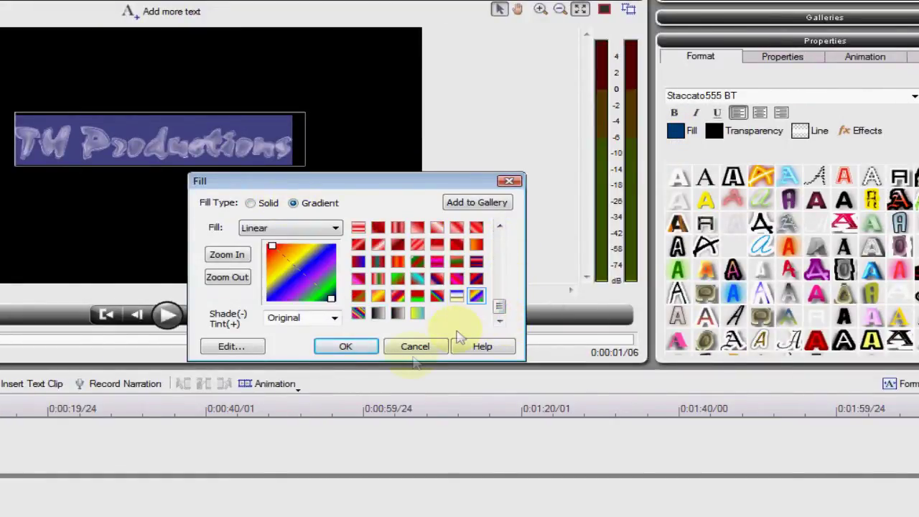
pyautogui.click(345, 346)
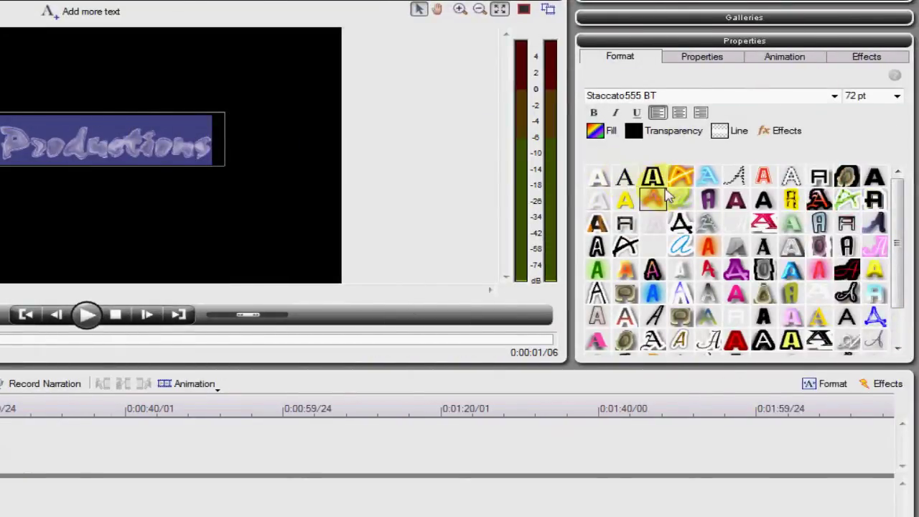
# Apply the plain Arial Black text style, then reapply the rainbow gradient fill.
pyautogui.click(786, 176)
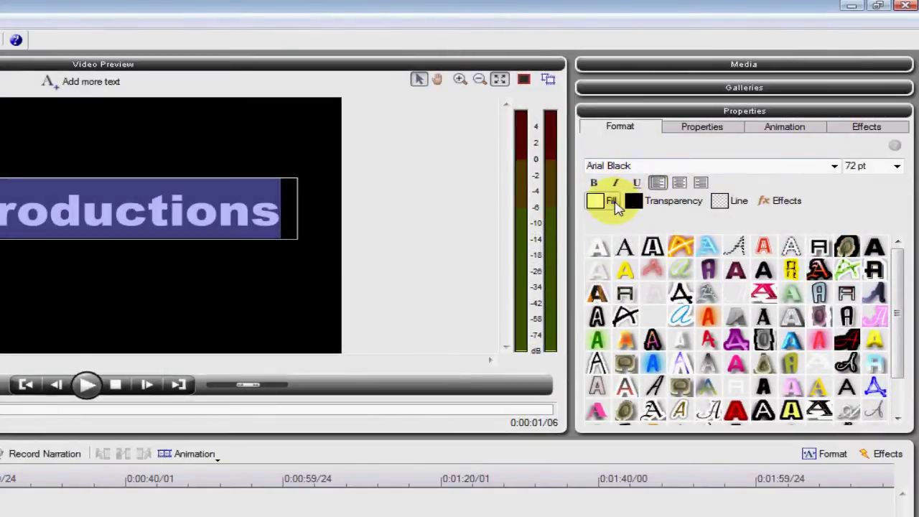
pyautogui.click(596, 199)
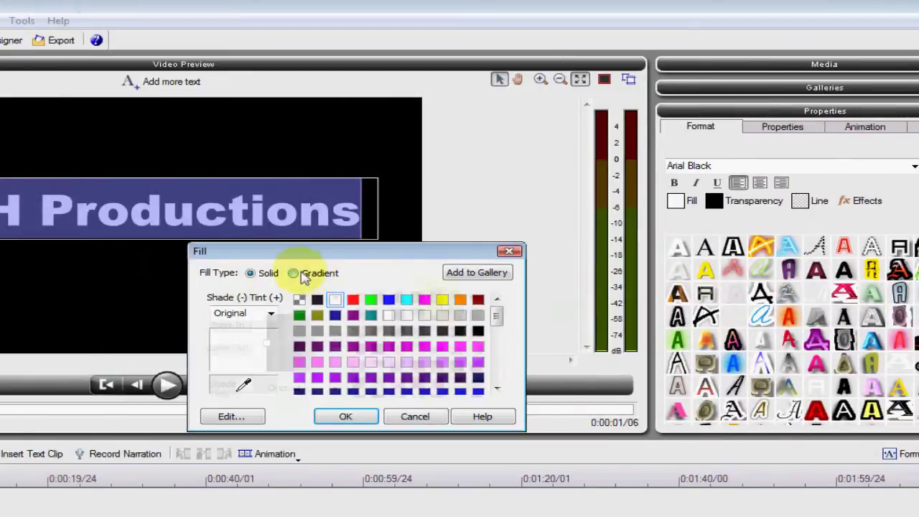
pyautogui.click(295, 274)
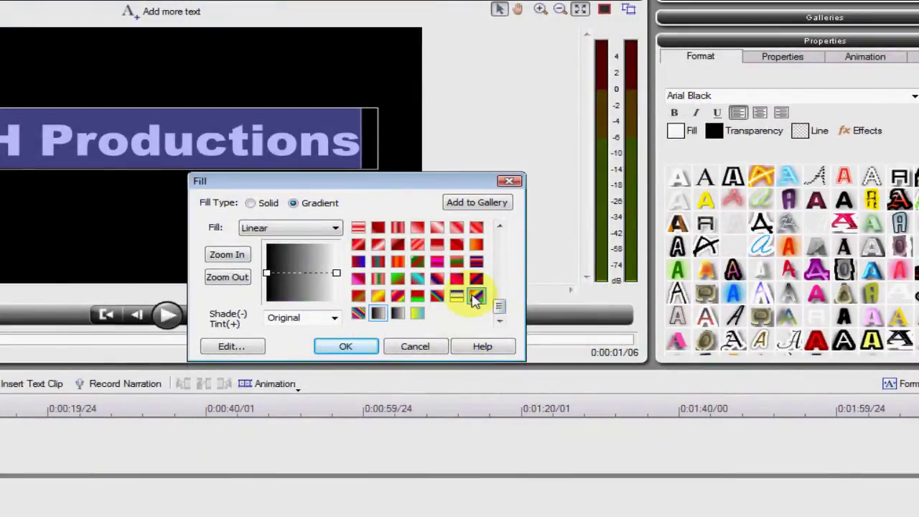
pyautogui.click(476, 298)
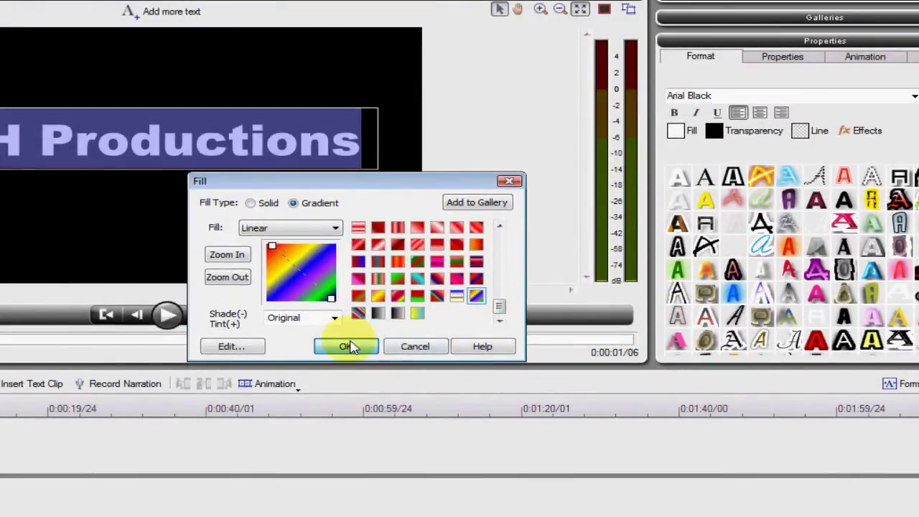
pyautogui.click(346, 346)
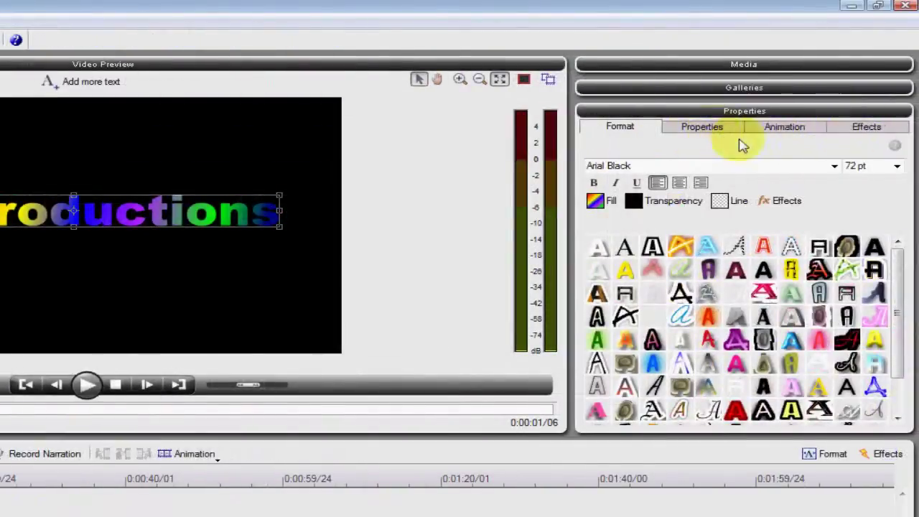
# Give the title the Glow Words entrance animation from the animation gallery.
pyautogui.click(690, 130)
pyautogui.click(785, 130)
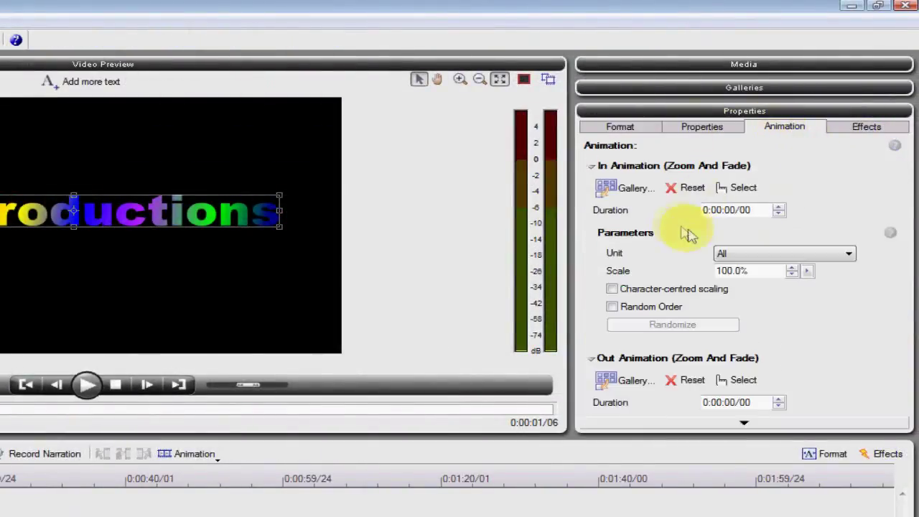
pyautogui.click(627, 190)
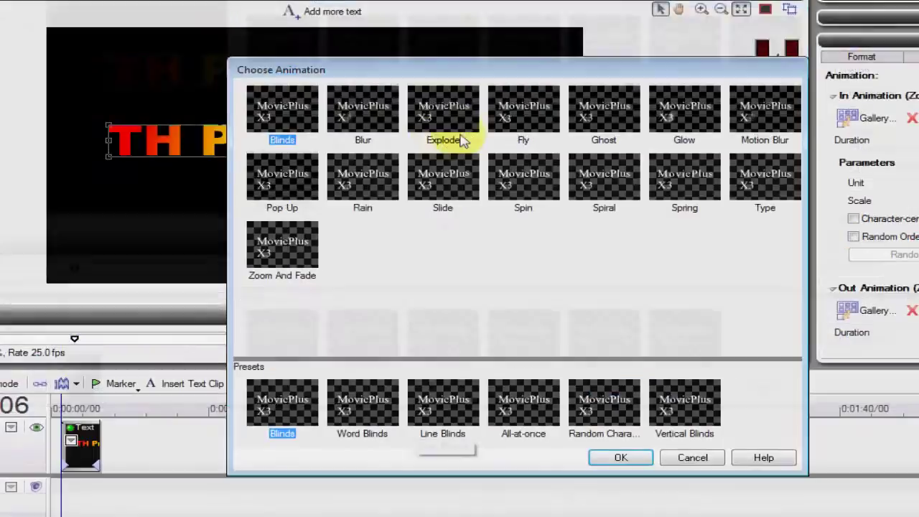
pyautogui.click(523, 39)
pyautogui.click(587, 43)
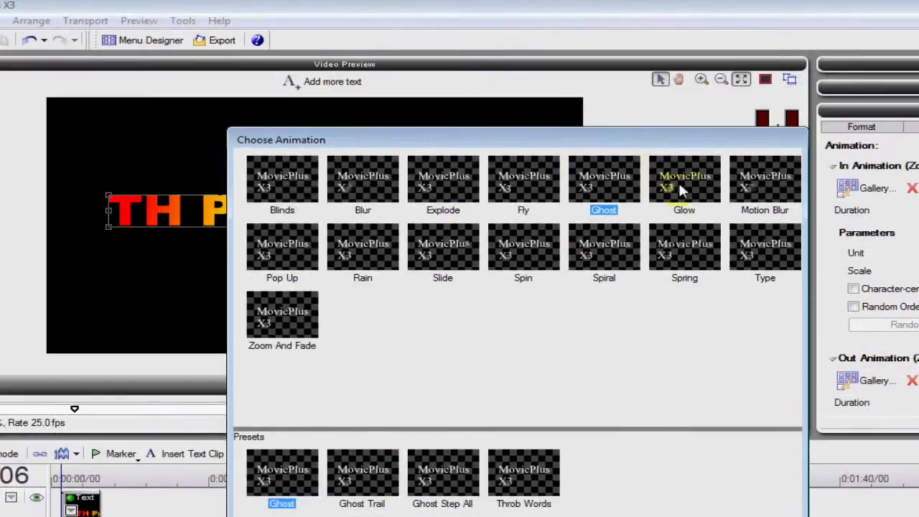
pyautogui.click(679, 40)
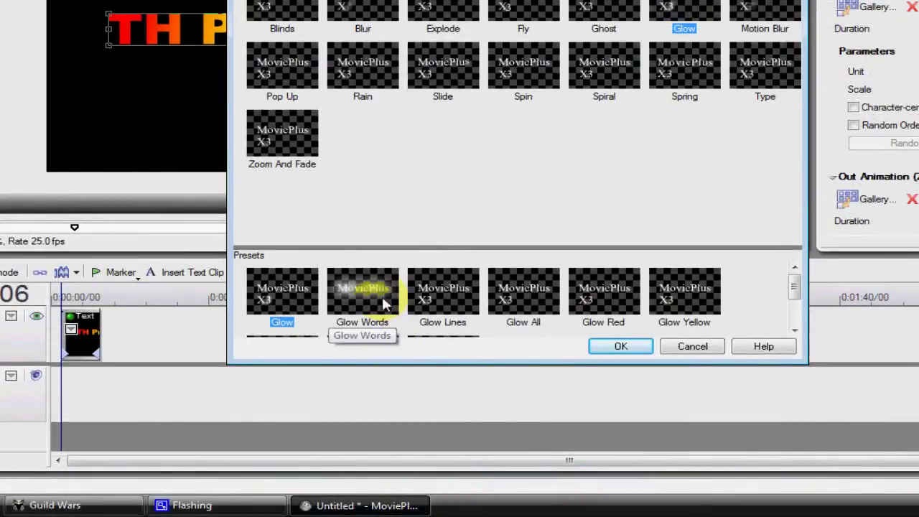
pyautogui.click(382, 302)
pyautogui.click(621, 346)
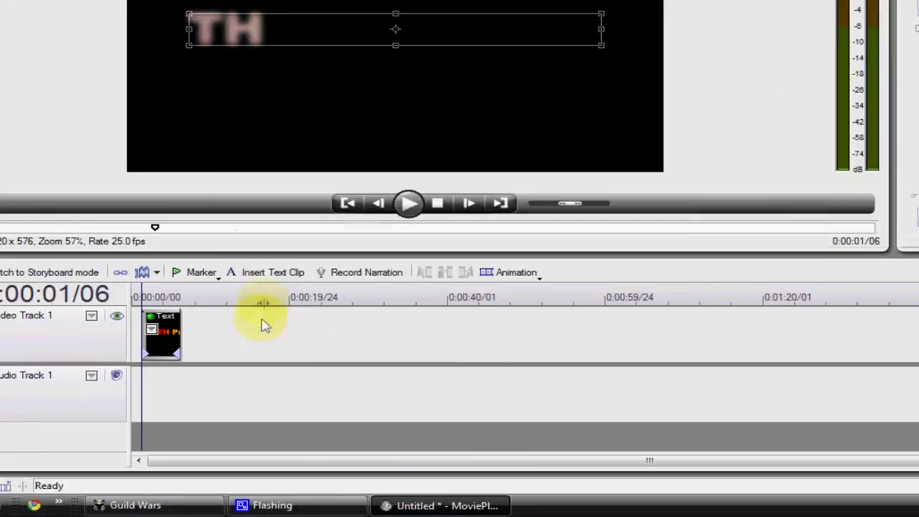
# Rewind to the start of the clip, play the preview, then pause it.
pyautogui.click(348, 203)
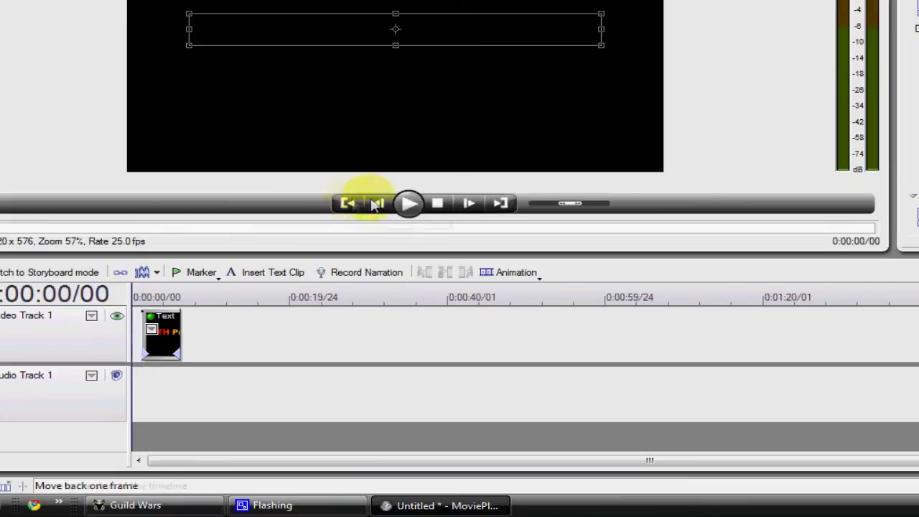
pyautogui.click(409, 204)
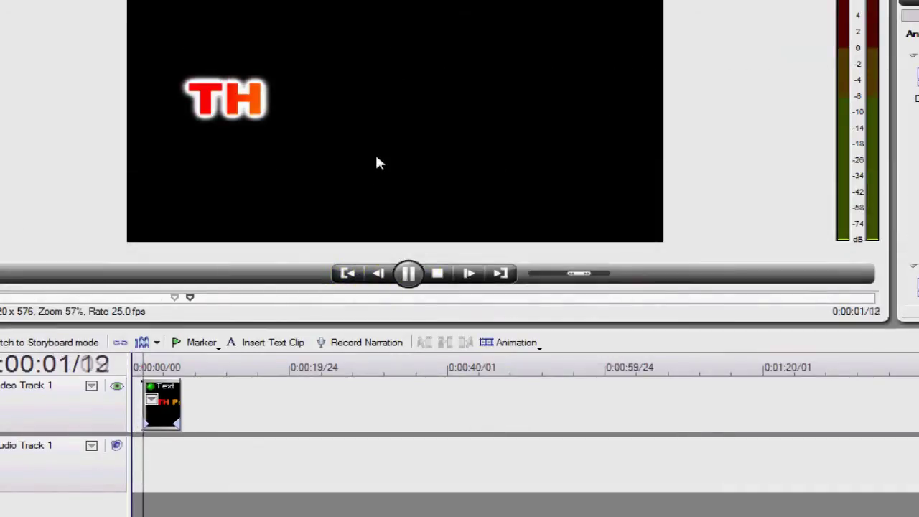
pyautogui.click(409, 274)
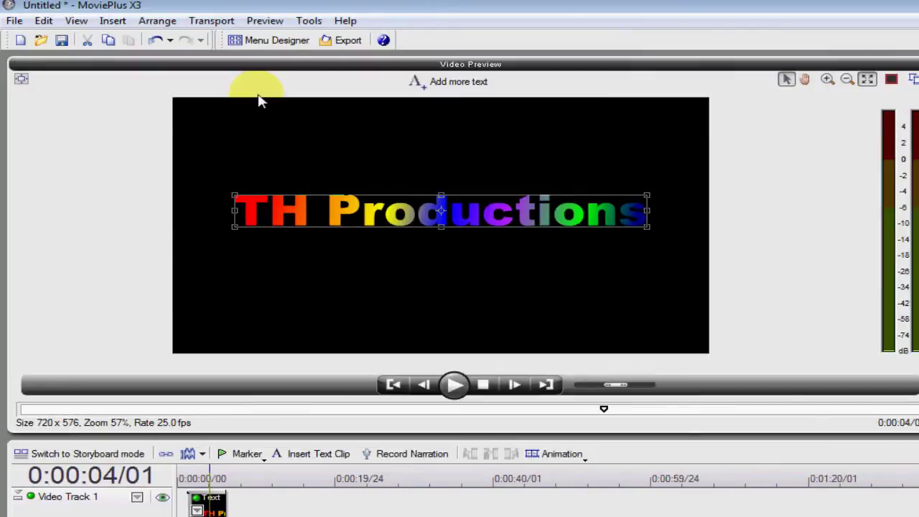
pyautogui.click(341, 43)
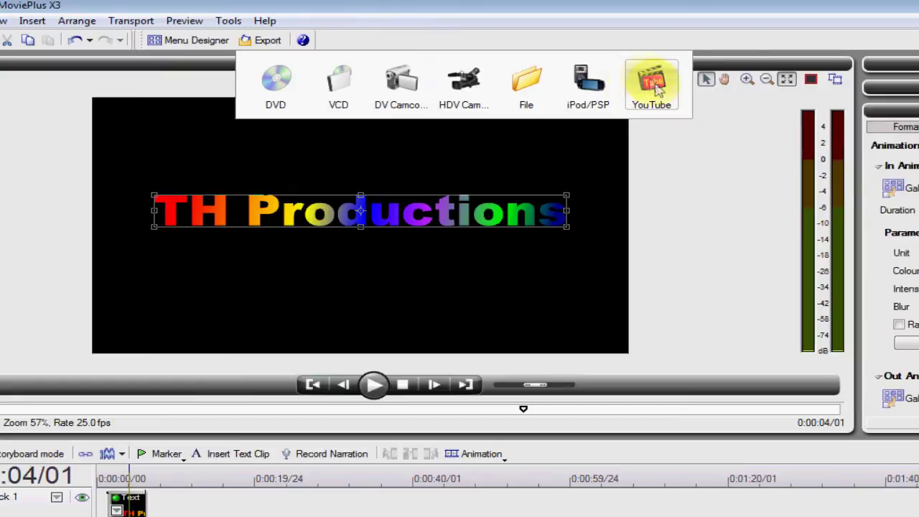
pyautogui.click(654, 85)
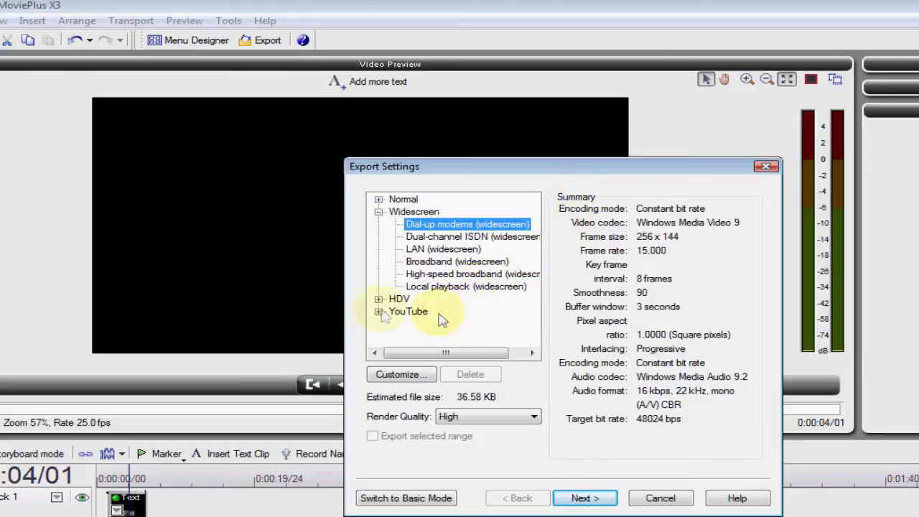
pyautogui.click(379, 299)
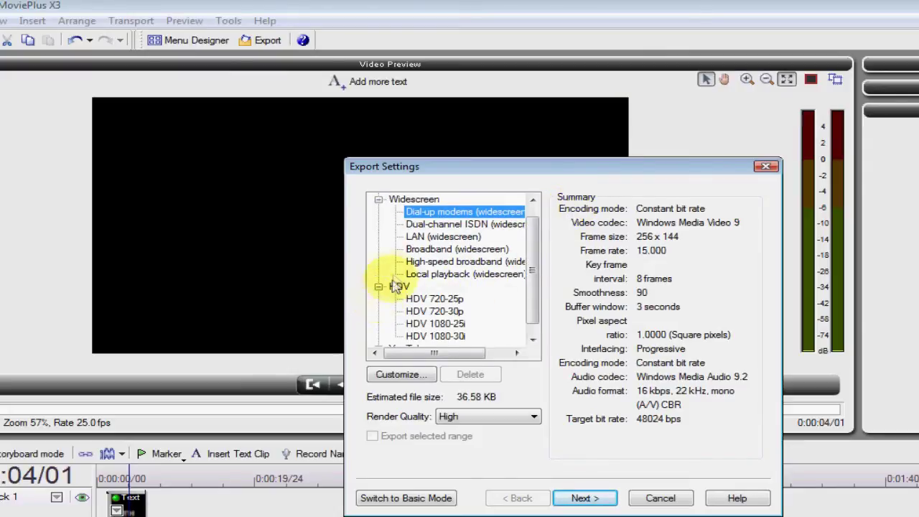
pyautogui.scroll(-1, 370, 283)
pyautogui.click(435, 299)
pyautogui.click(440, 311)
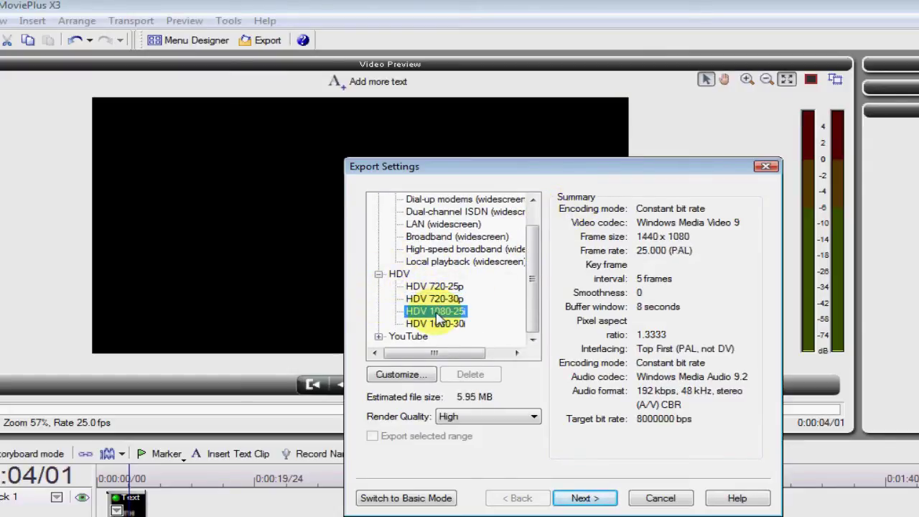
pyautogui.click(440, 300)
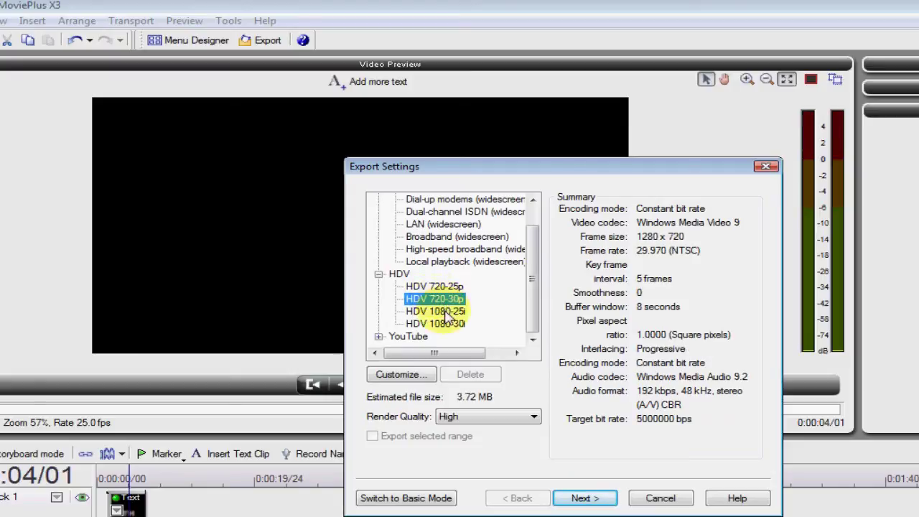
pyautogui.click(440, 312)
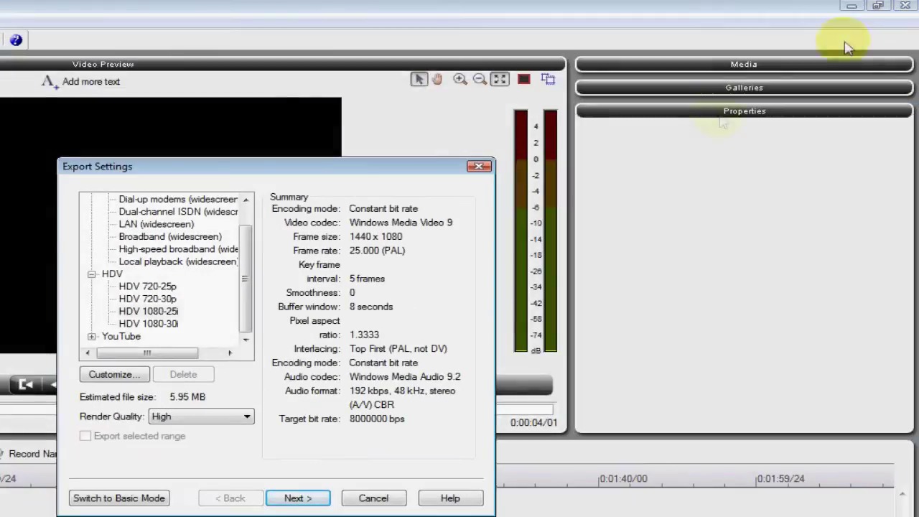
pyautogui.click(480, 168)
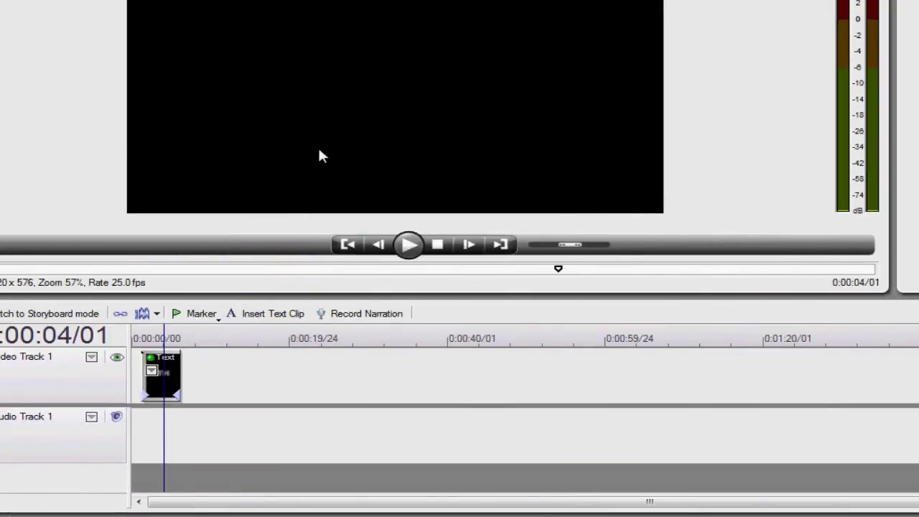
# Expand the transitions gallery and media panels, then quit MoviePlus without saving the Untitled project.
pyautogui.scroll(3, 323, 136)
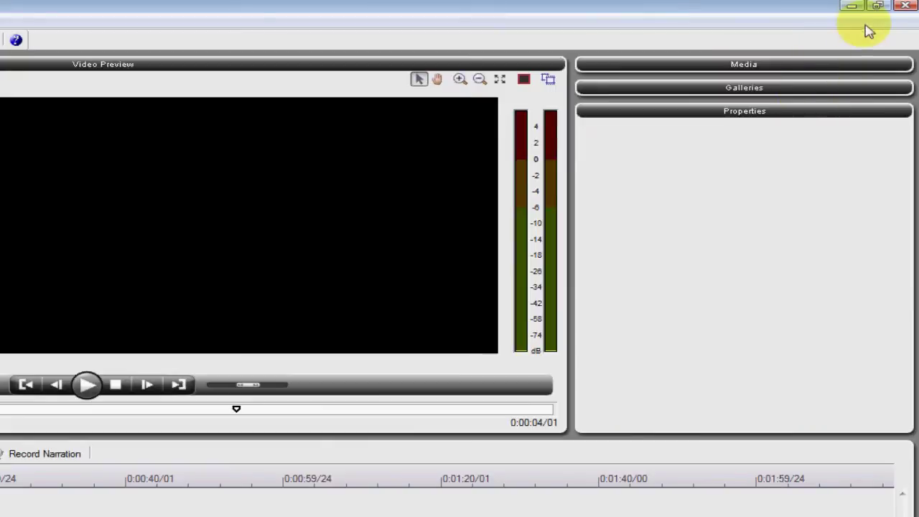
pyautogui.click(803, 89)
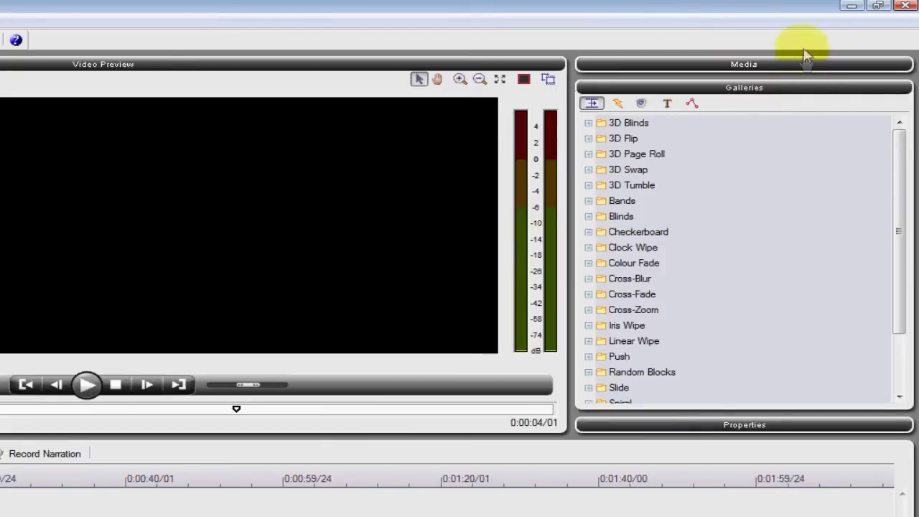
pyautogui.click(816, 64)
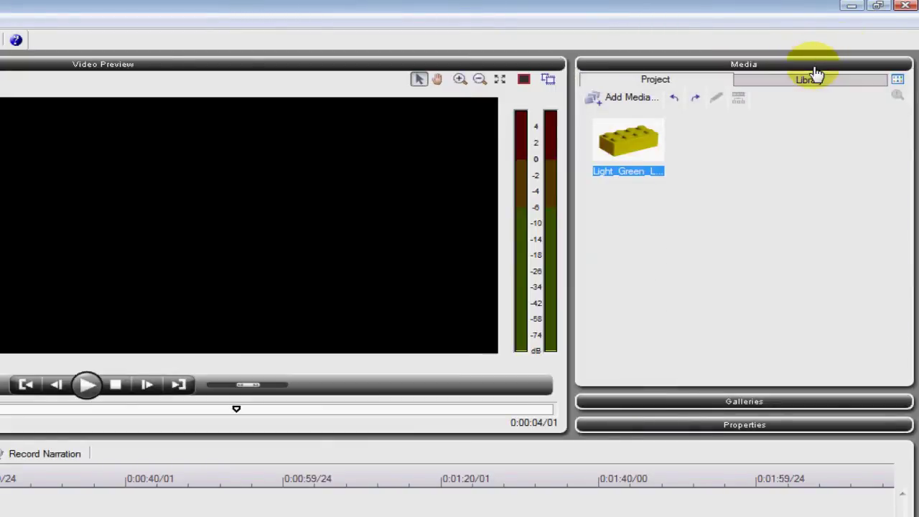
pyautogui.click(905, 5)
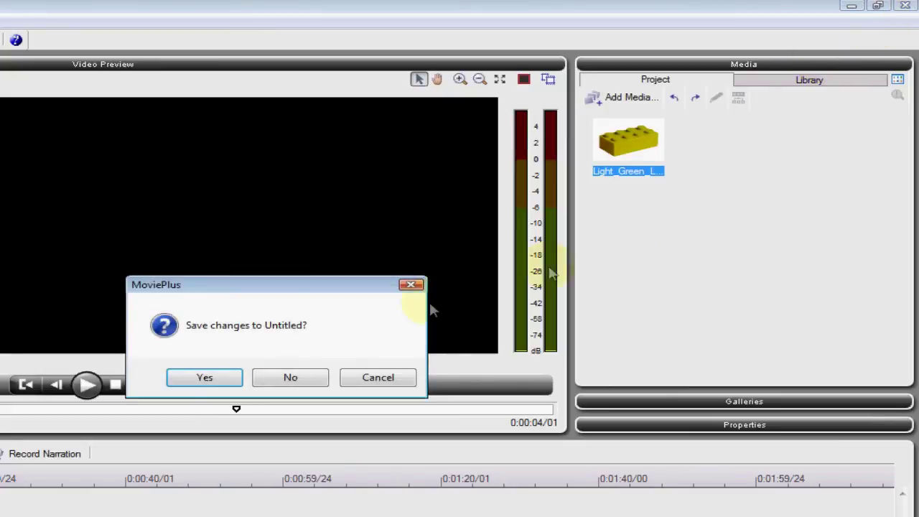
pyautogui.click(307, 376)
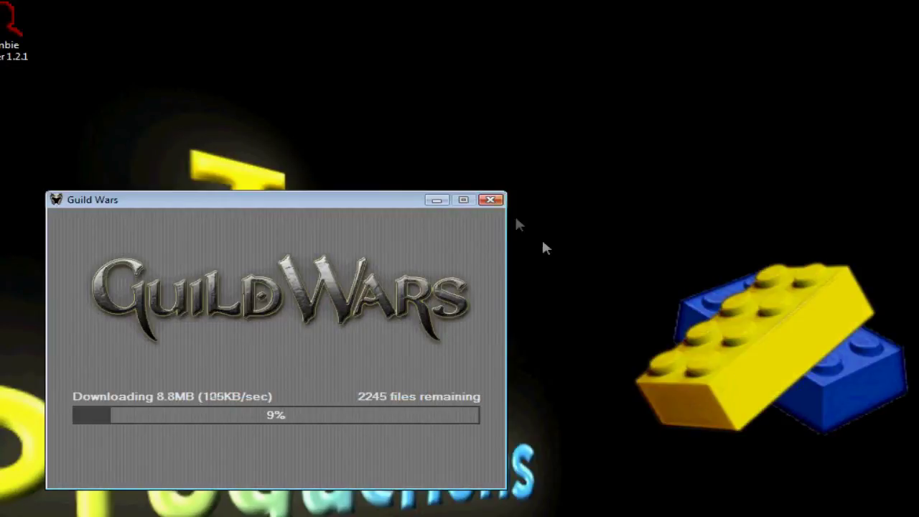
# Minimise the Guild Wars download window to reveal the desktop.
pyautogui.click(436, 198)
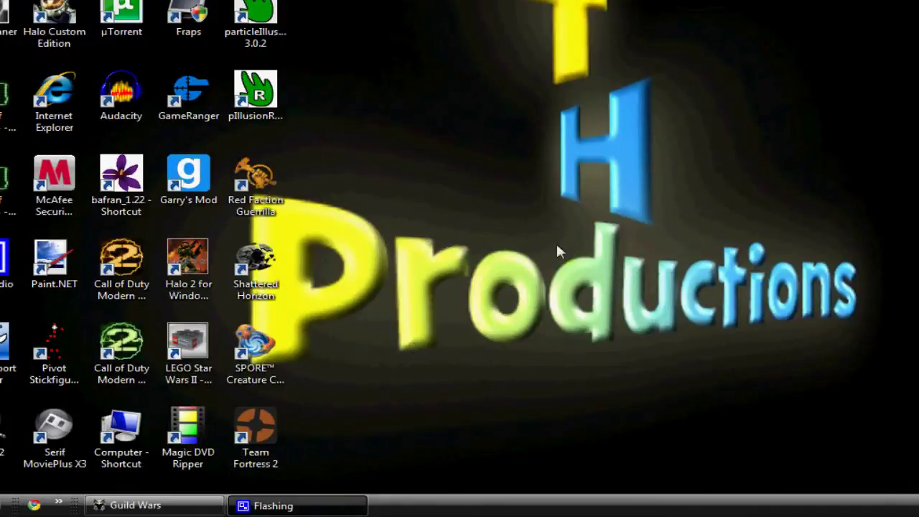